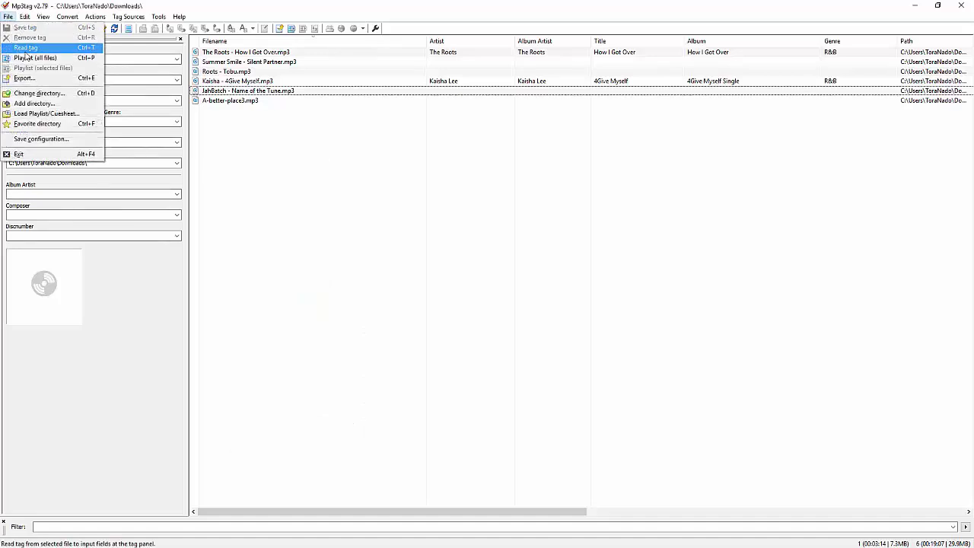
Step: Cancel the music-folder dialog and open the Downloads folder in File Explorer
click(31, 103)
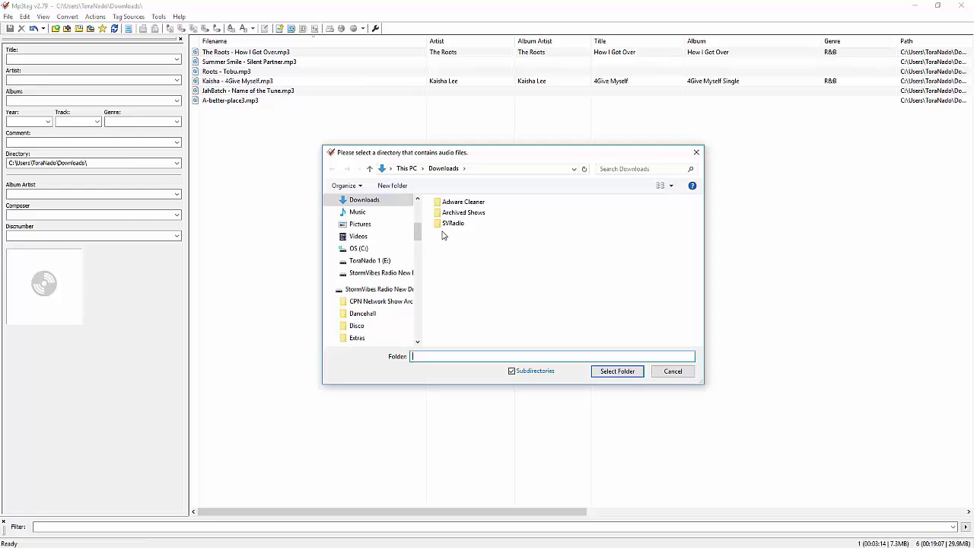
click(662, 372)
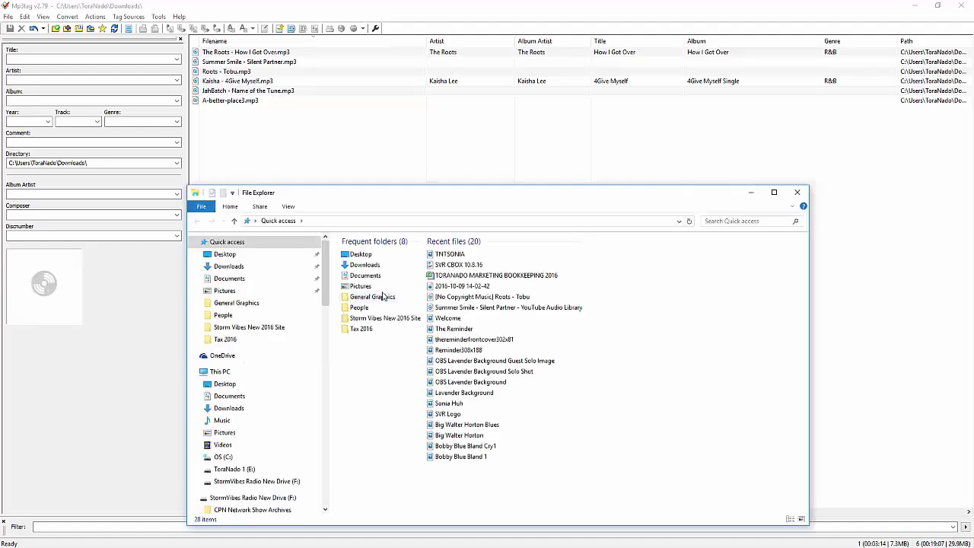
click(369, 267)
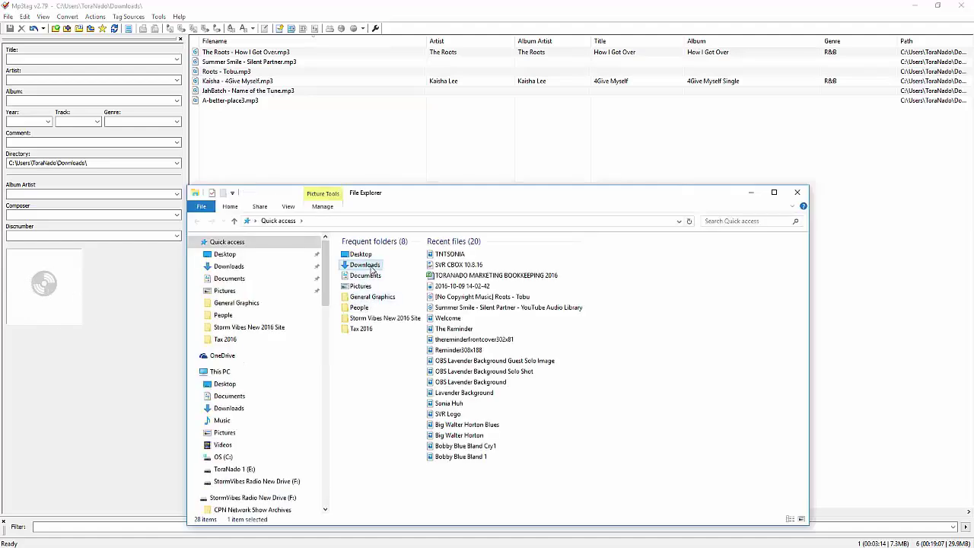
double_click(371, 268)
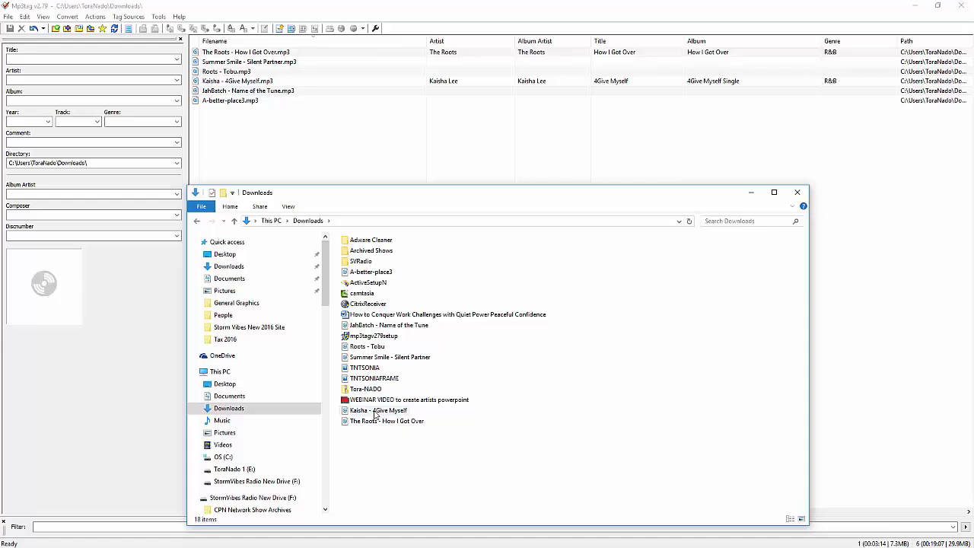
Step: Rename 'JahBatch - Name of the Tune' to 'JahWisdom - Name of the Track'
click(378, 326)
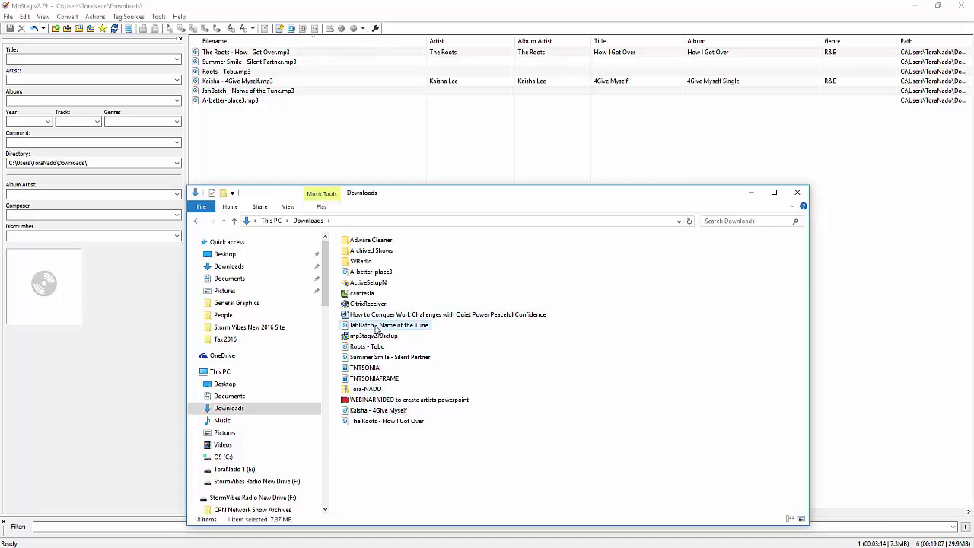
click(372, 327)
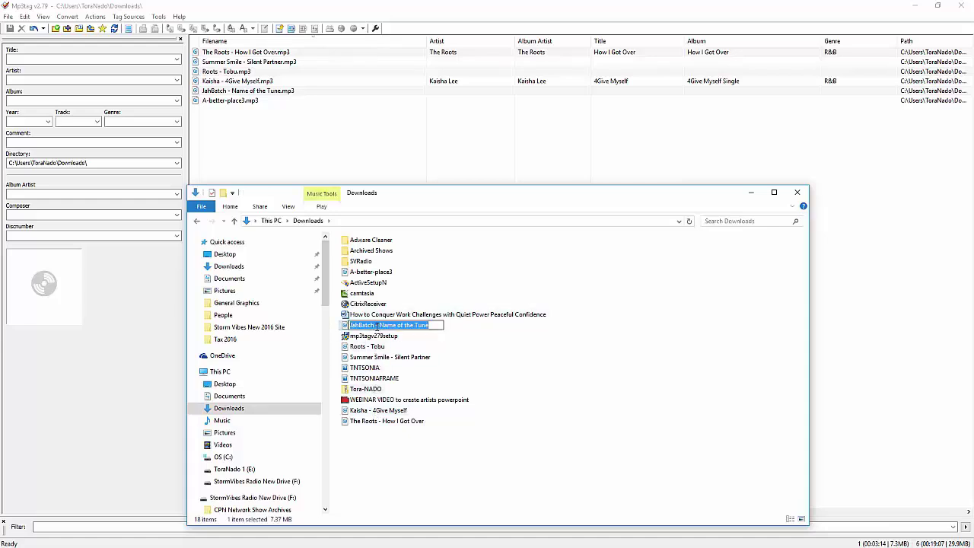
drag(375, 326, 360, 326)
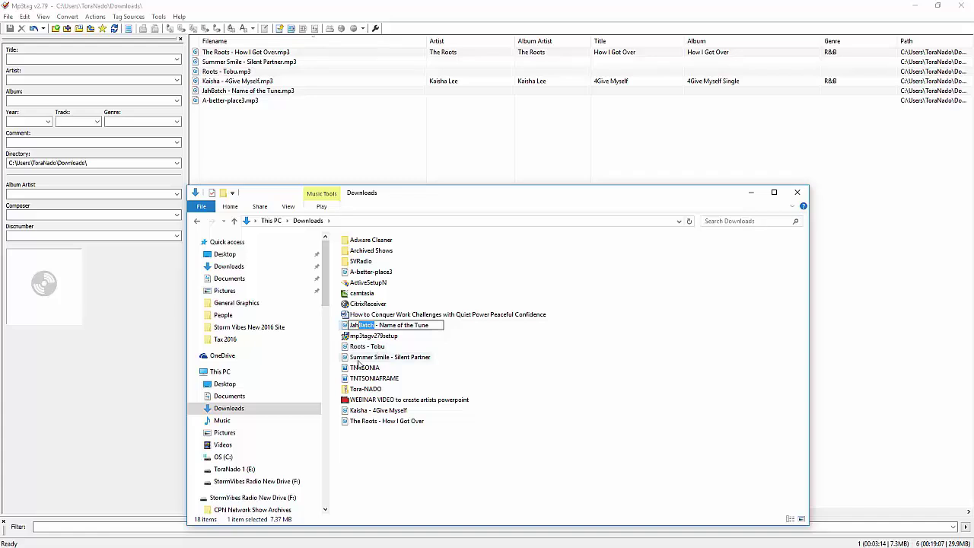
text(Wisd)
text(om)
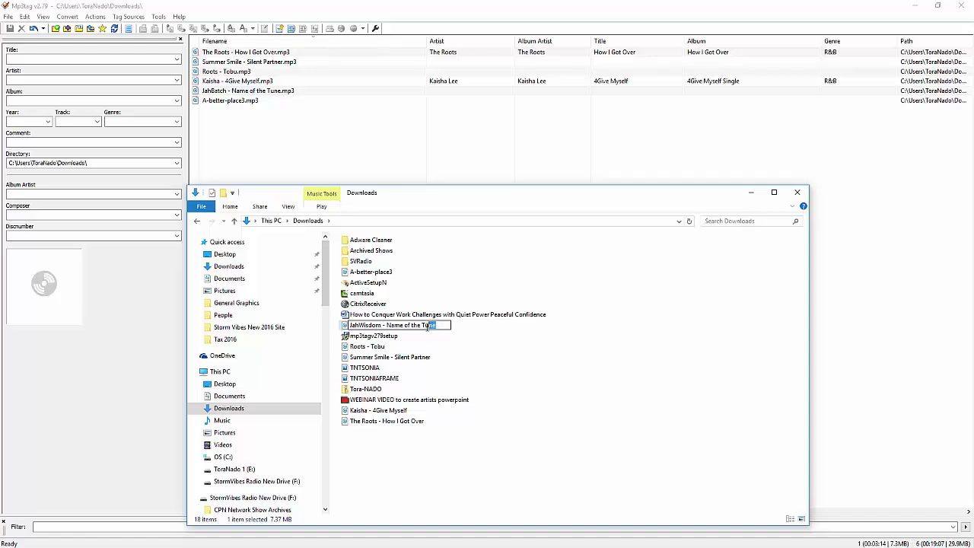
key(BackSpace)
key(BackSpace)
key(BackSpace)
text(rack)
click(593, 357)
Step: Close the file browser, refresh Mp3tag's list, and view Kaisha - 4Give Myself.mp3's tags
click(796, 192)
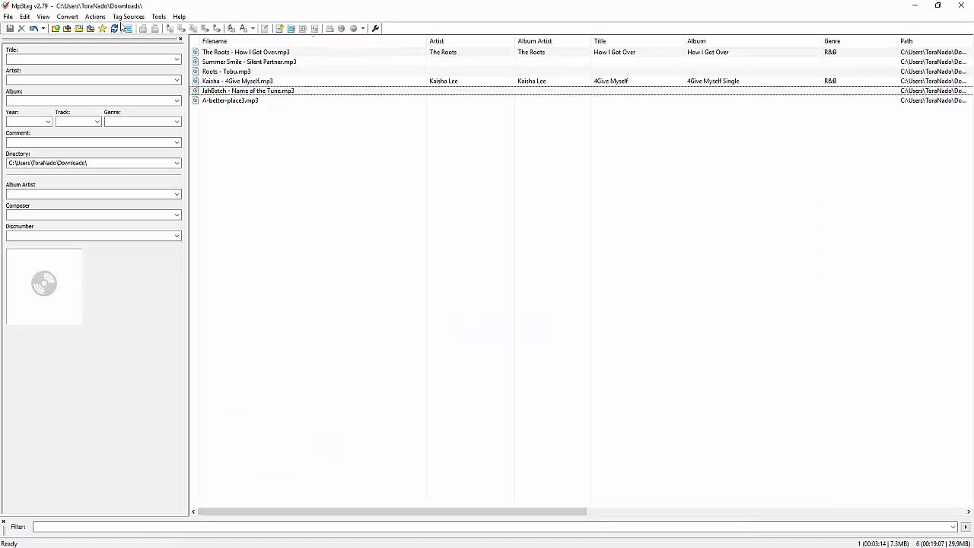
click(115, 29)
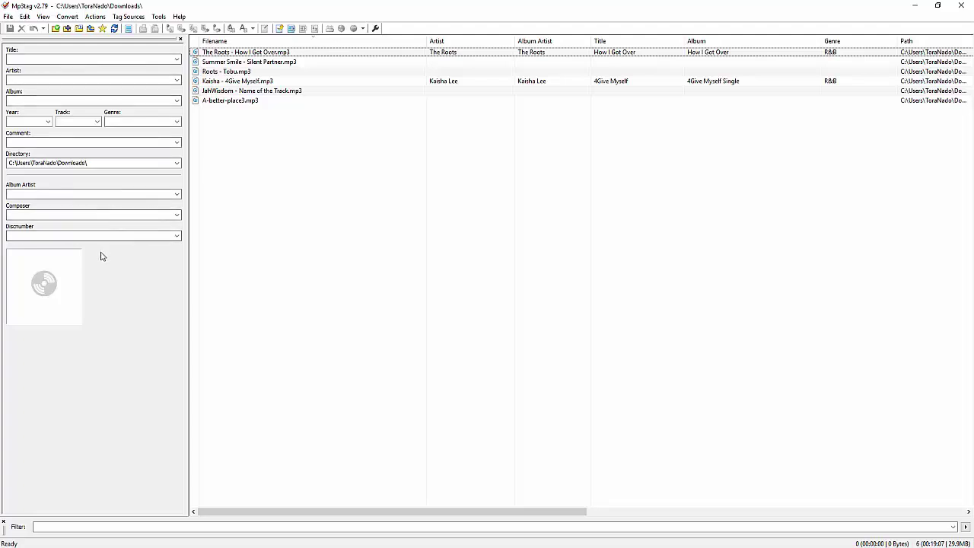
click(255, 82)
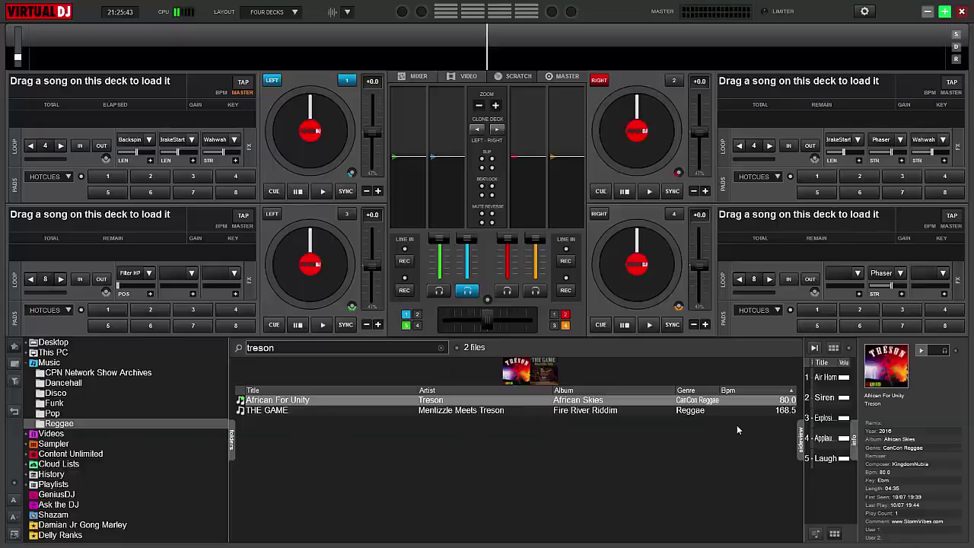
click(468, 412)
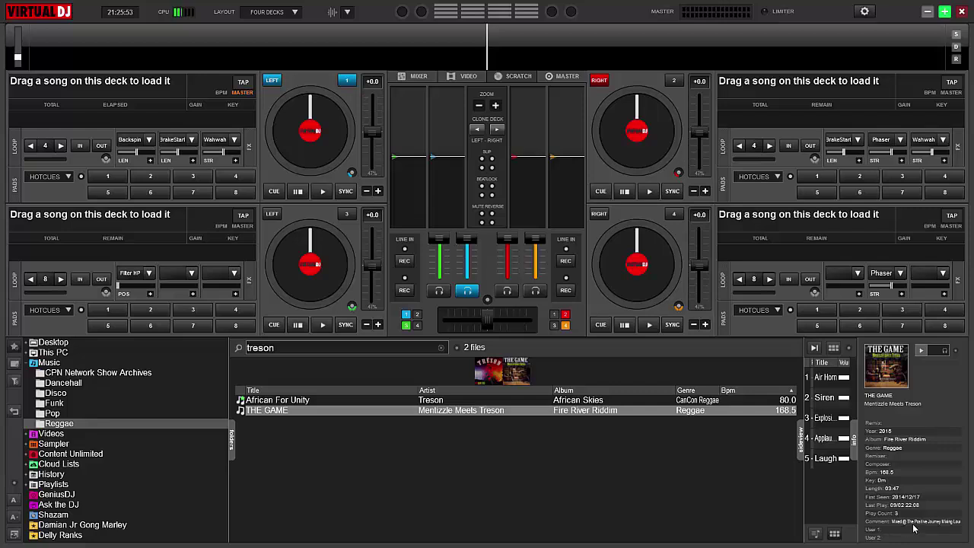
click(470, 401)
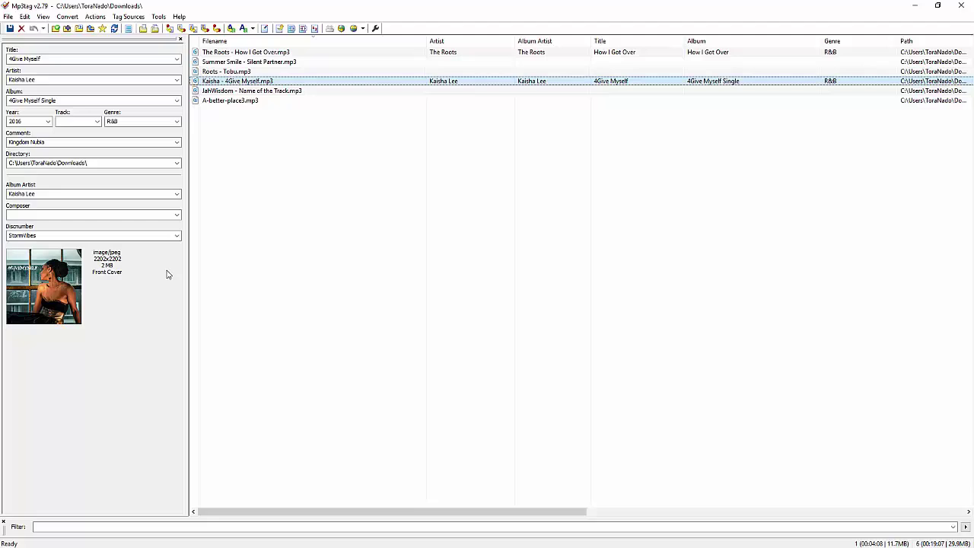
Step: Select the untagged JahWisdom - Name of the Track.mp3 and begin entering its title
click(274, 91)
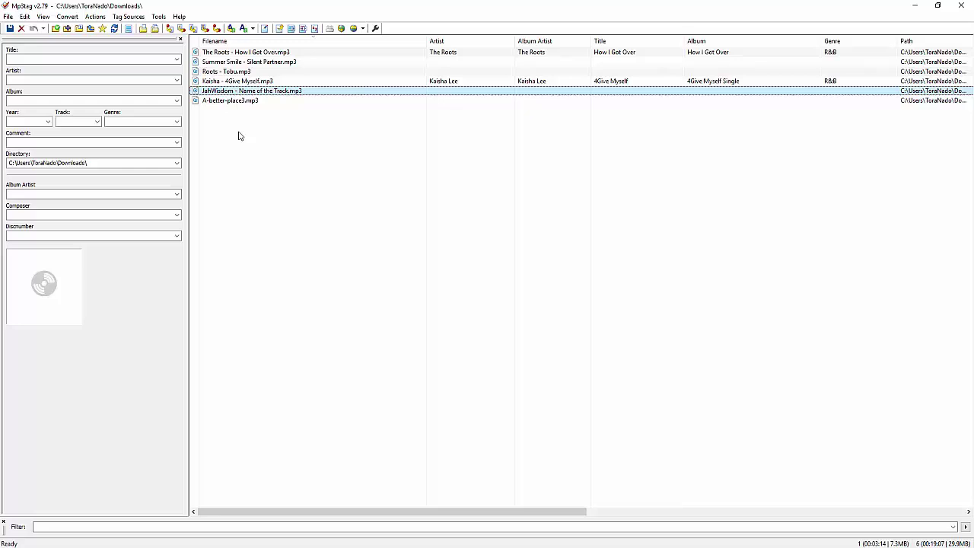
click(22, 58)
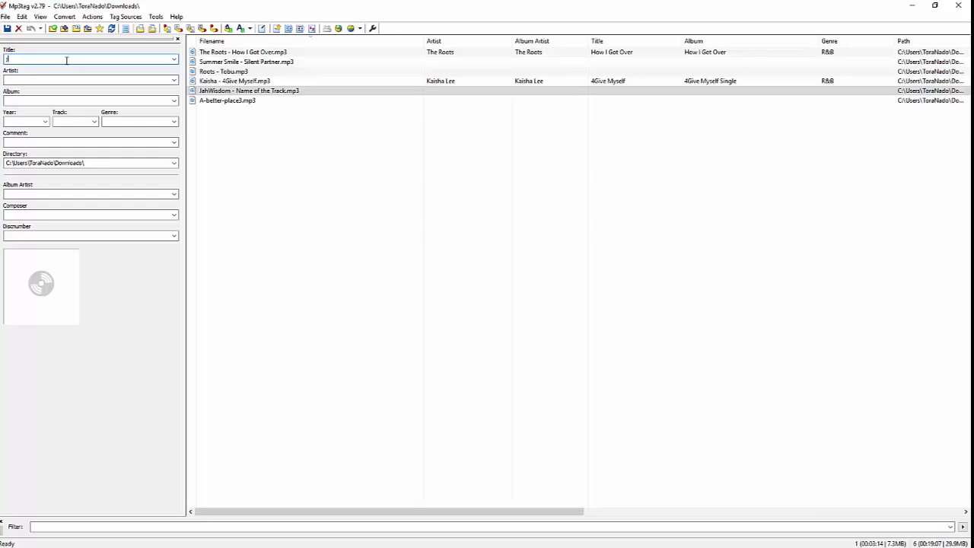
text(ah)
Step: Fill in the JahWisdom track's title, artist and album, correcting typos
key(BackSpace)
key(BackSpace)
text(ah Wisdom)
key(Tab)
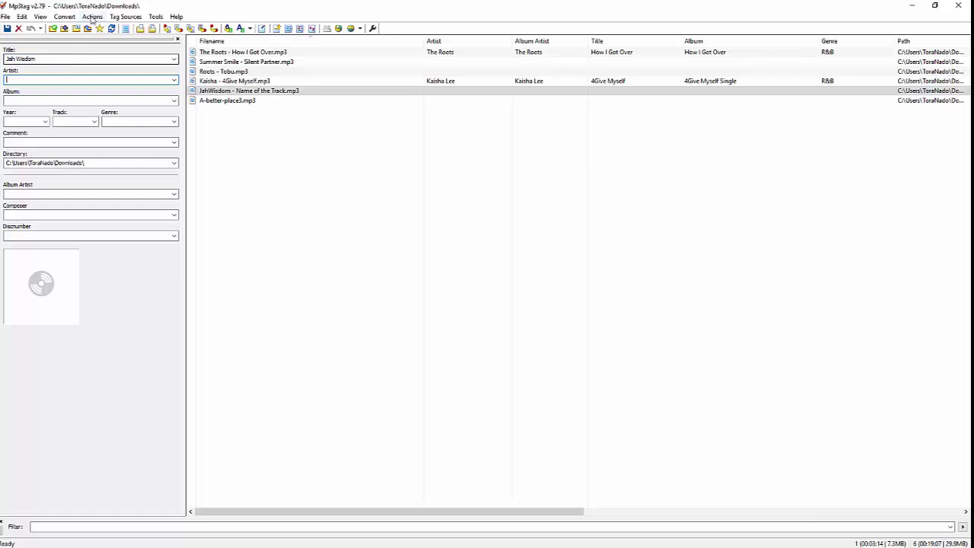
key(shift+Tab)
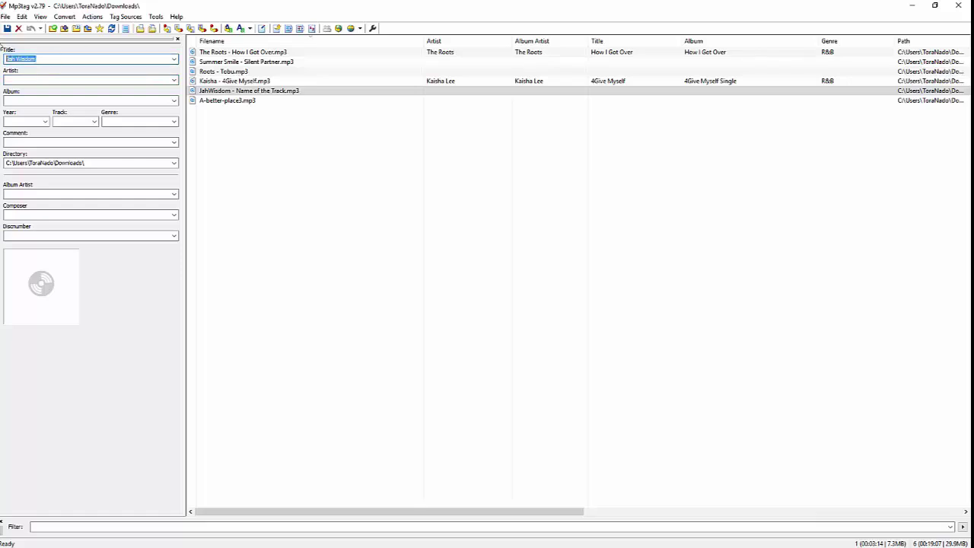
text(Name of Track)
key(Tab)
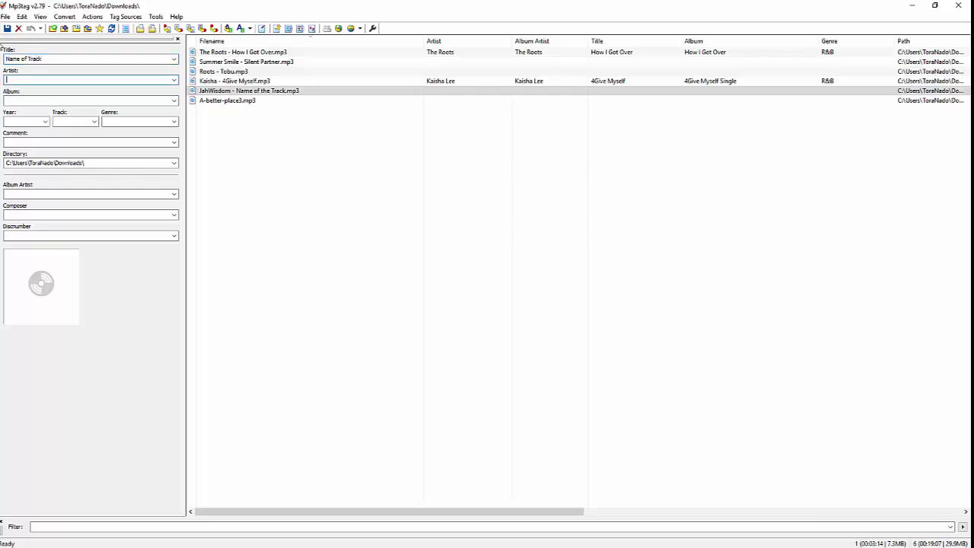
text(Jah Wisdom)
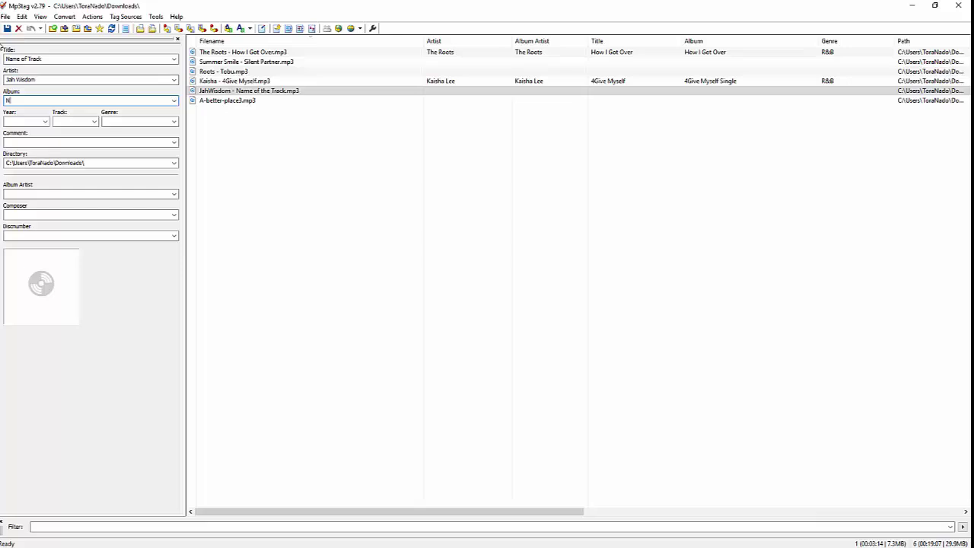
text(ah Wi)
text(sdom Greates)
key(BackSpace)
key(BackSpace)
key(BackSpace)
key(BackSpace)
key(BackSpace)
key(BackSpace)
key(BackSpace)
key(BackSpace)
key(BackSpace)
key(BackSpace)
text(N)
text(ame of Track Sing)
Step: Set year 2016, genre Reggae and a bookings contact comment
click(34, 122)
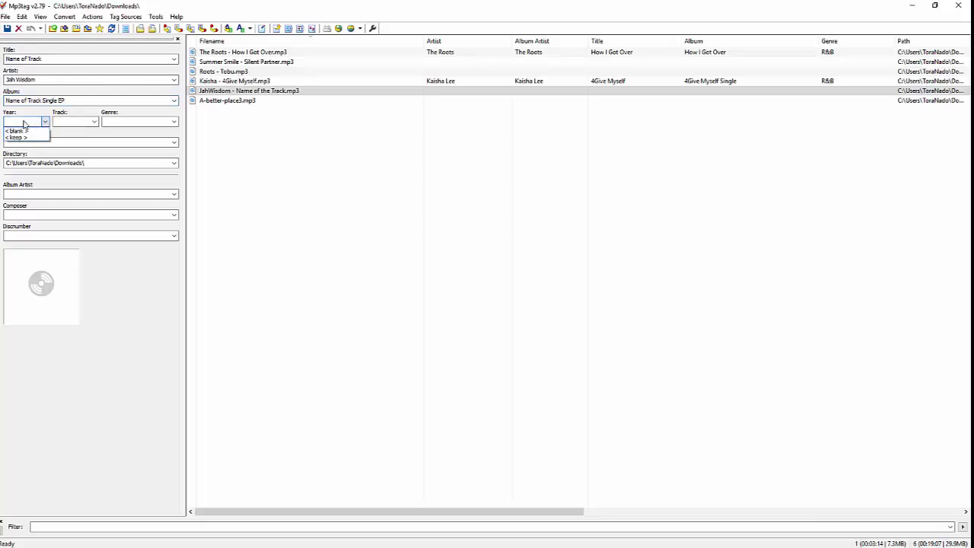
click(24, 121)
text(20)
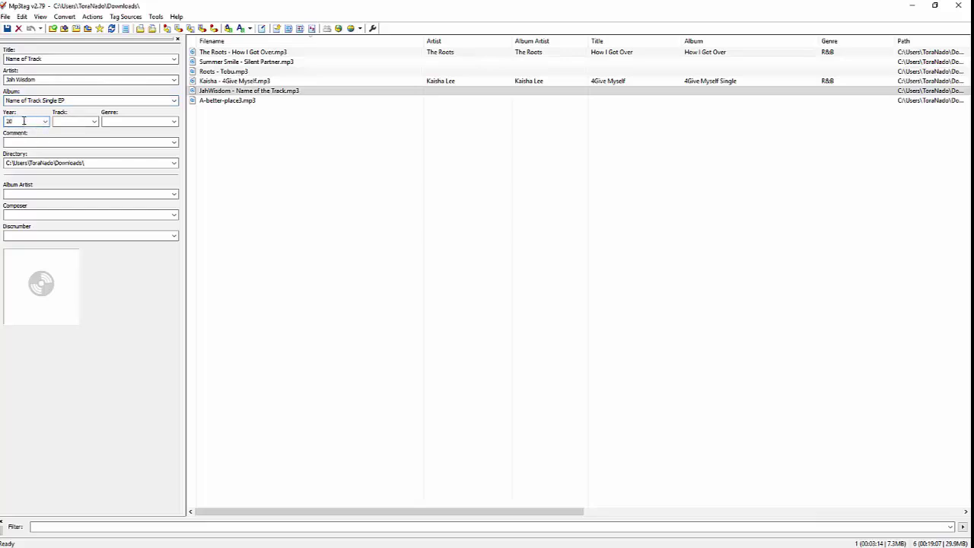
key(Tab)
key(Tab)
key(alt+Down)
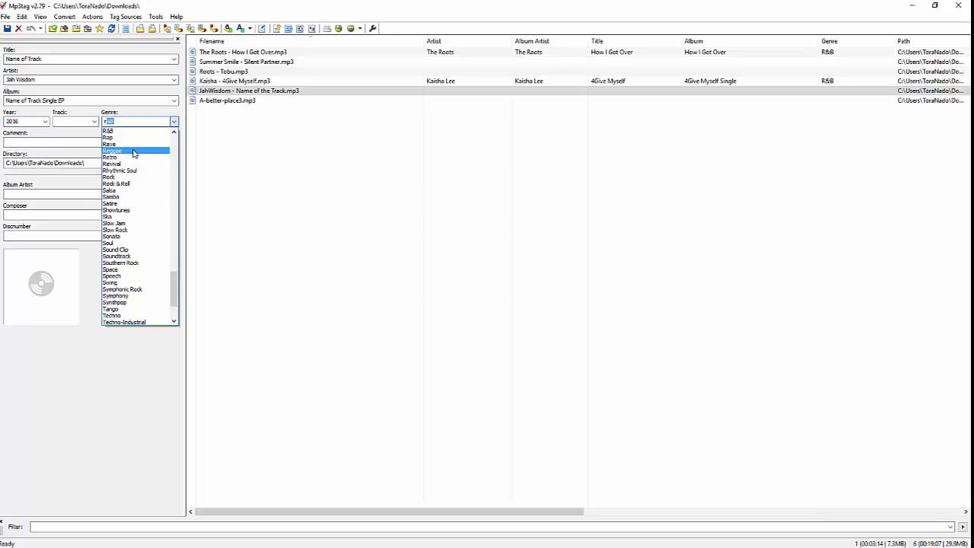
key(Return)
click(23, 142)
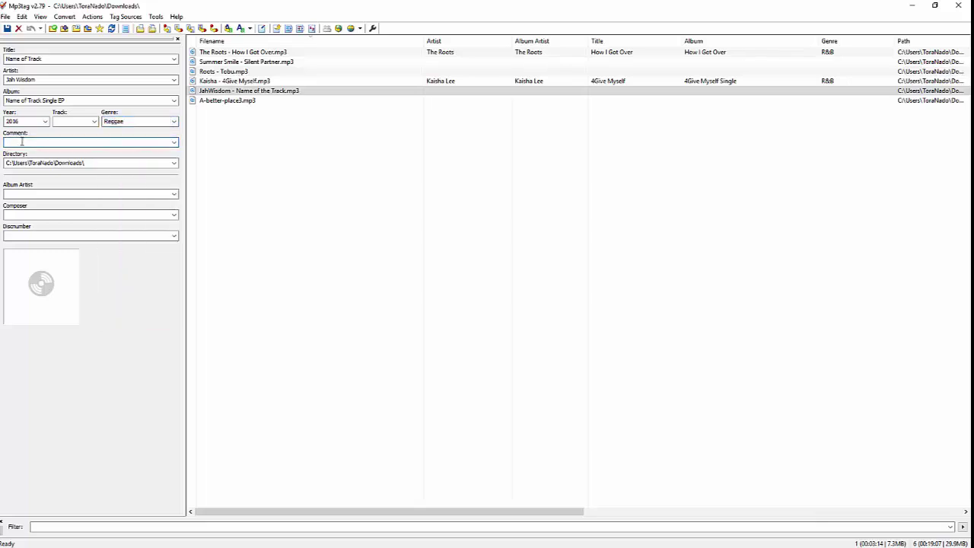
text(ease contact)
text(ahWisd)
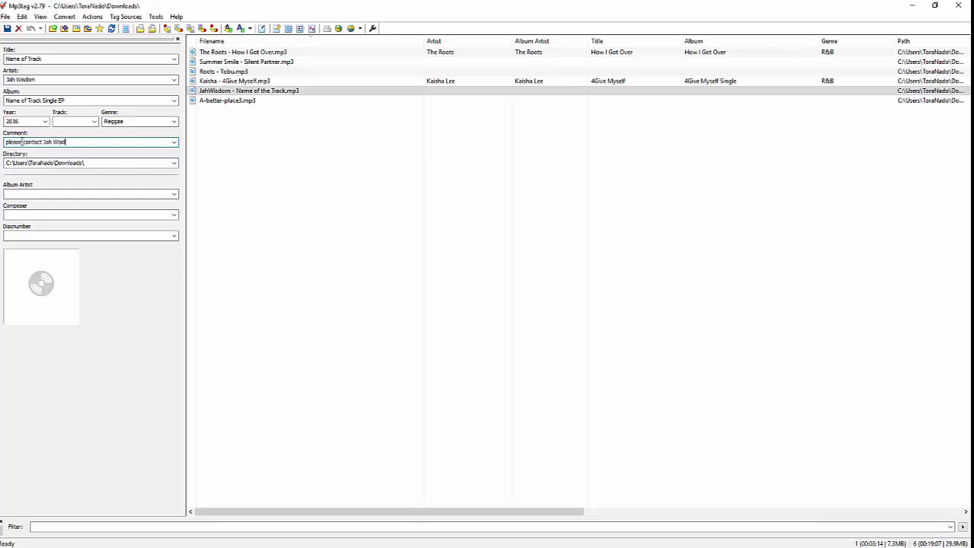
text(ome)
text(boo)
text(kings at:)
text( /)
key(BackSpace)
key(BackSpace)
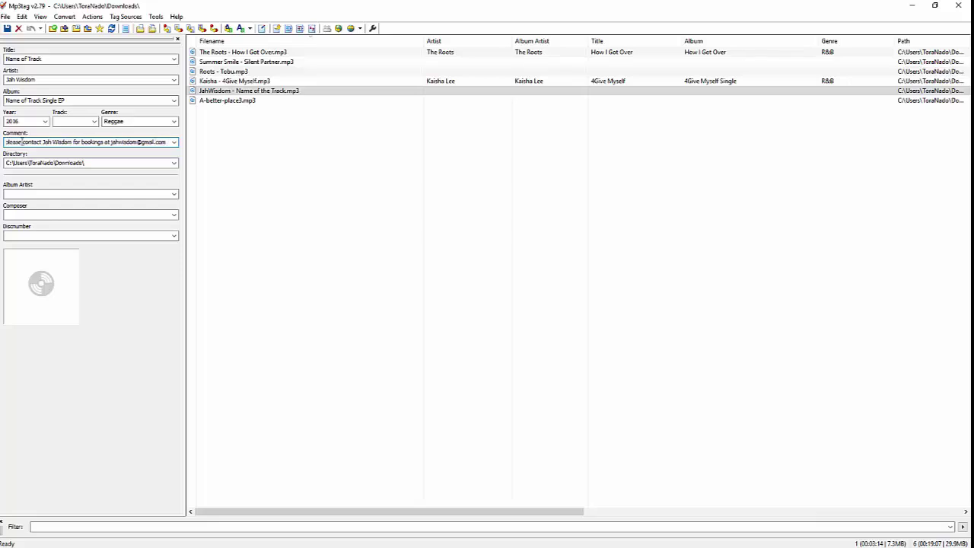
key(alt+Tab)
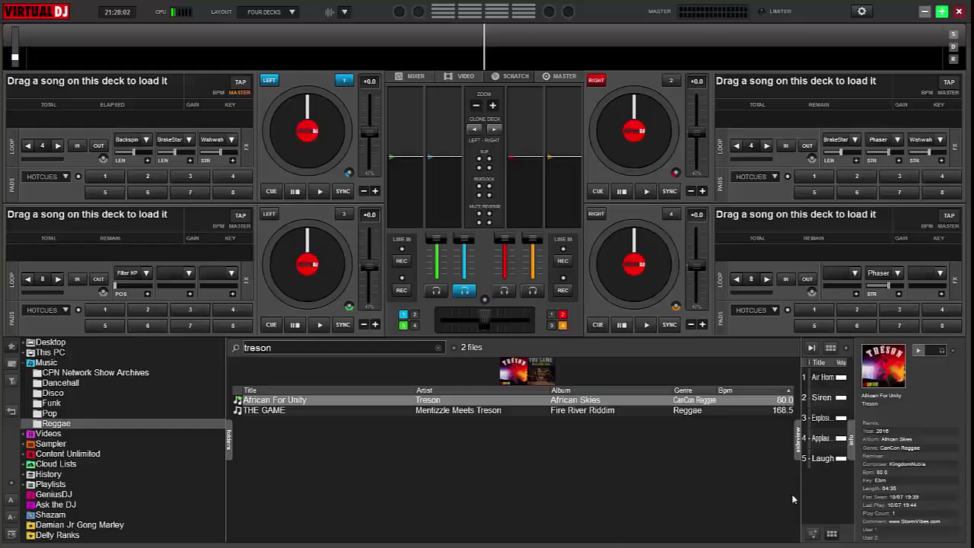
Step: Inspect THE GAME's track details, including its comment, in VirtualDJ
click(398, 411)
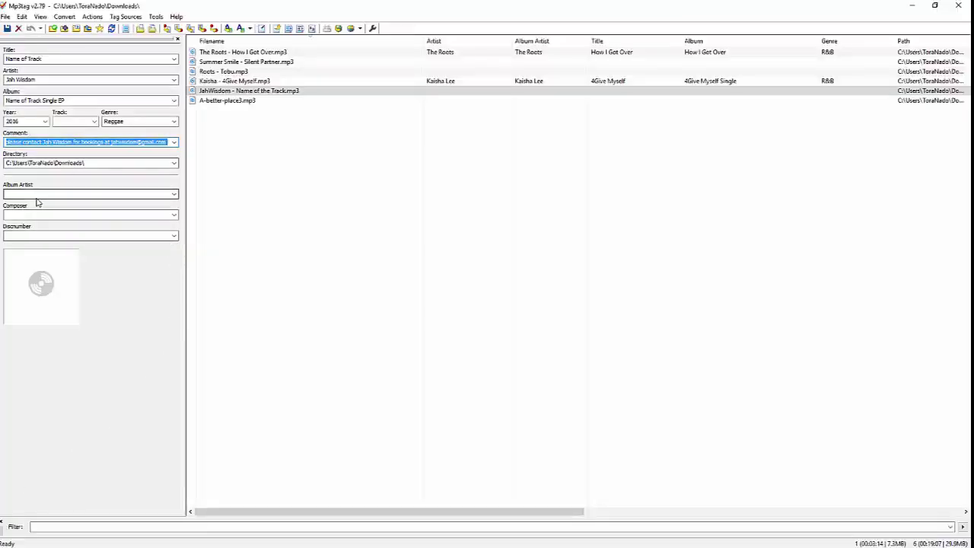
Step: Set album artist 'Jah Wisdom' and composer 'Empress Wisdom', then save the tags
click(33, 196)
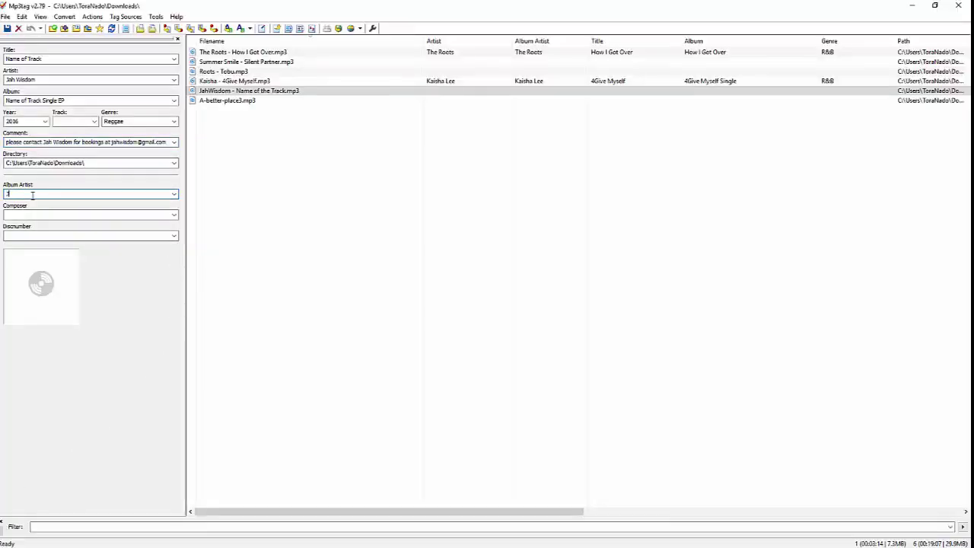
text(ah Wisd)
text(om)
key(Tab)
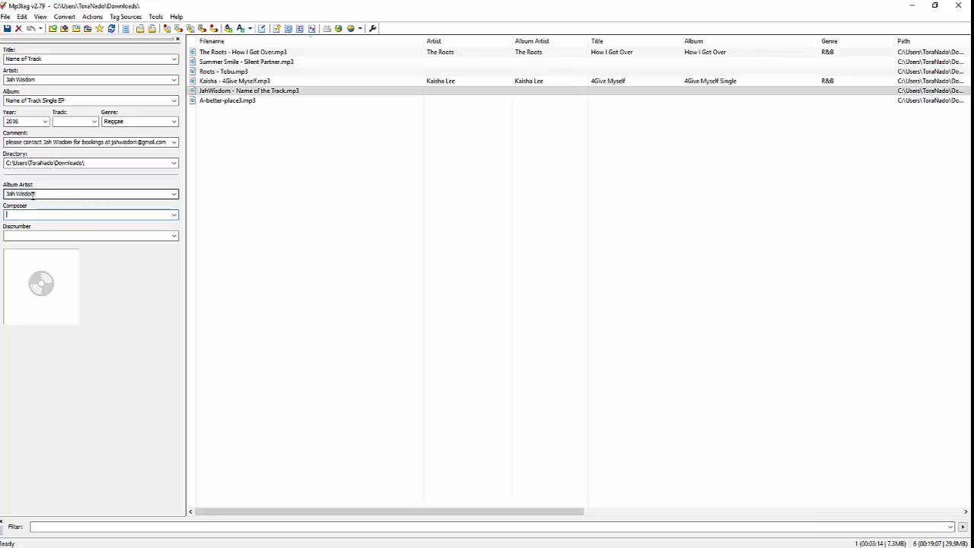
text(p)
text(ress Wisdom)
click(6, 28)
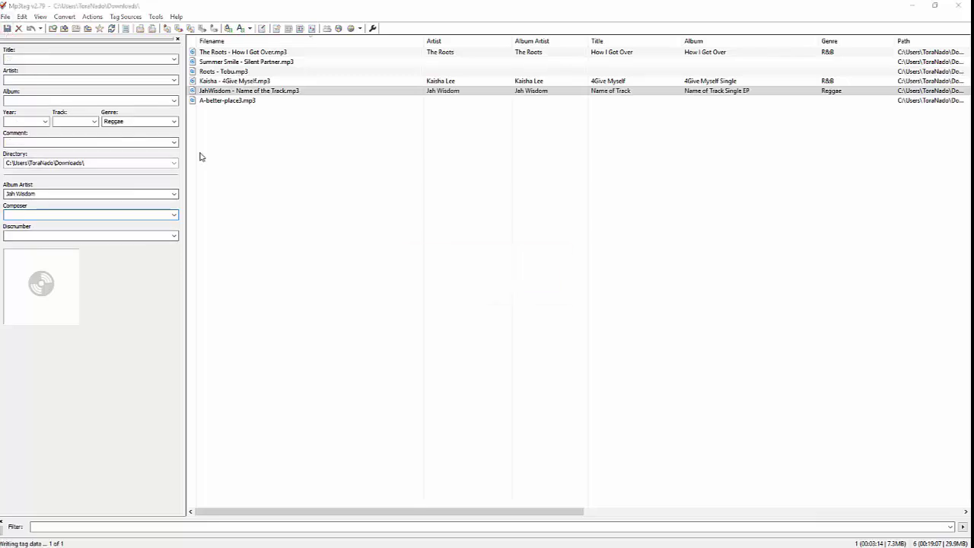
click(516, 304)
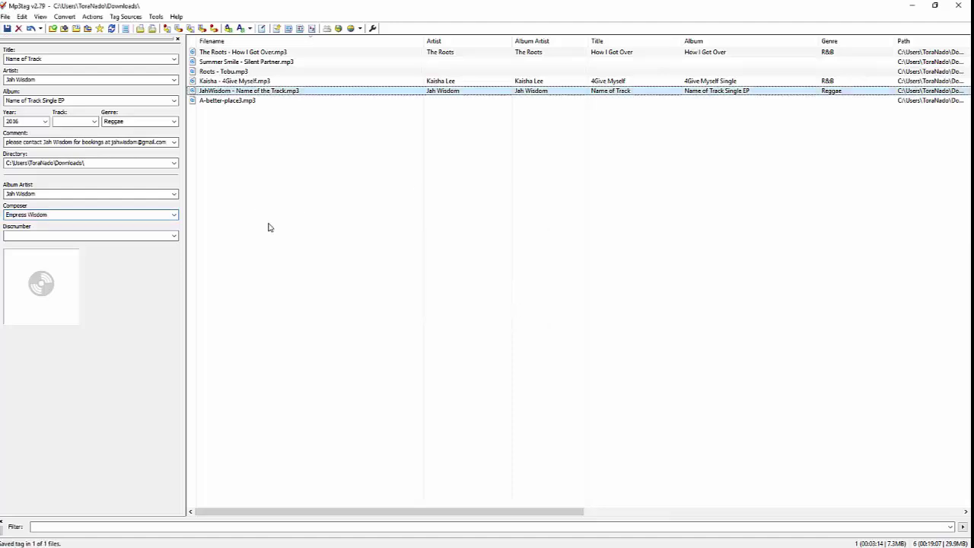
click(148, 235)
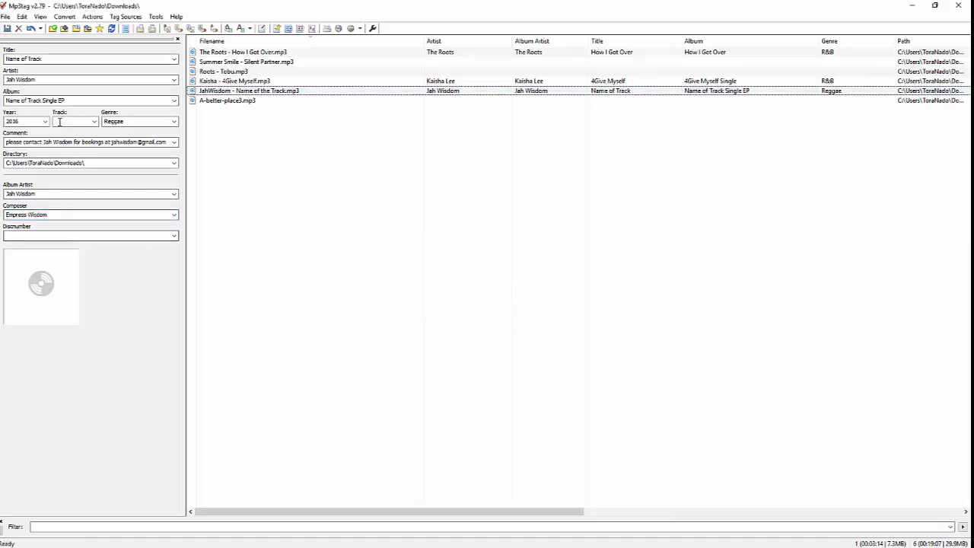
Step: Add a 600x600 front cover image to JahWisdom - Name of the Track.mp3
right_click(59, 263)
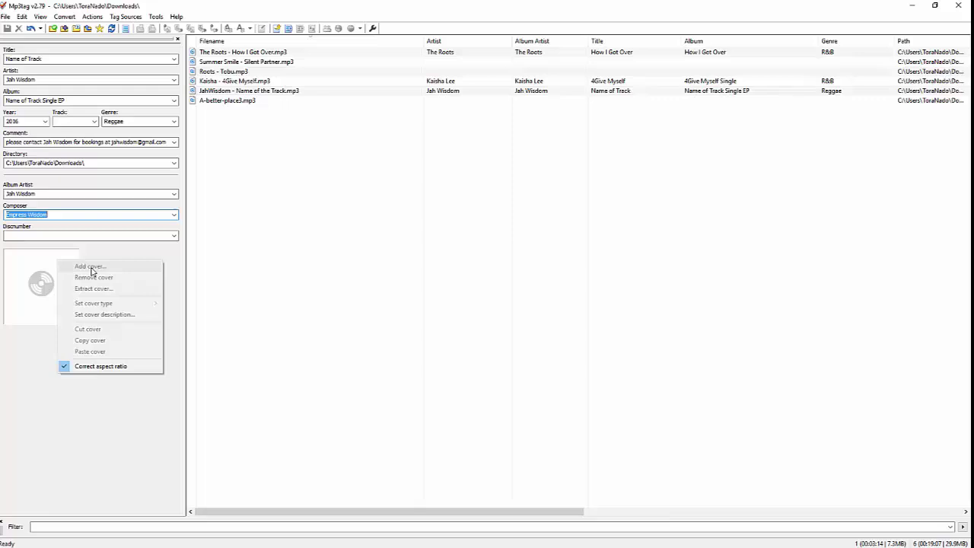
click(58, 259)
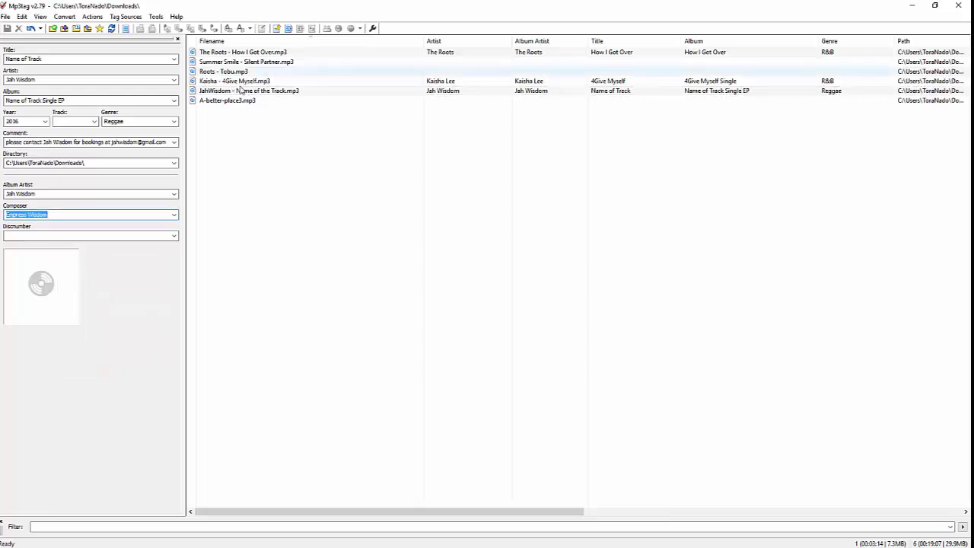
click(237, 91)
right_click(71, 258)
click(115, 267)
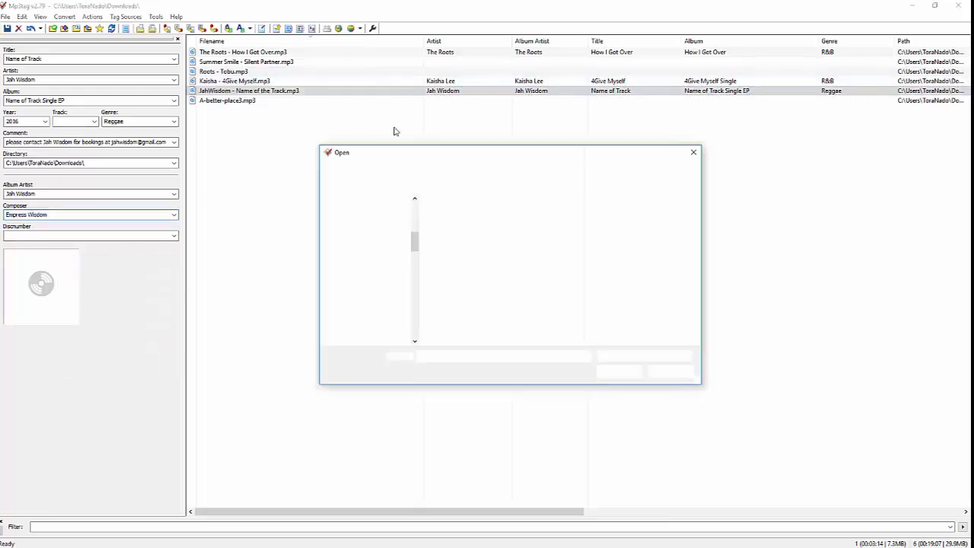
click(454, 233)
double_click(456, 235)
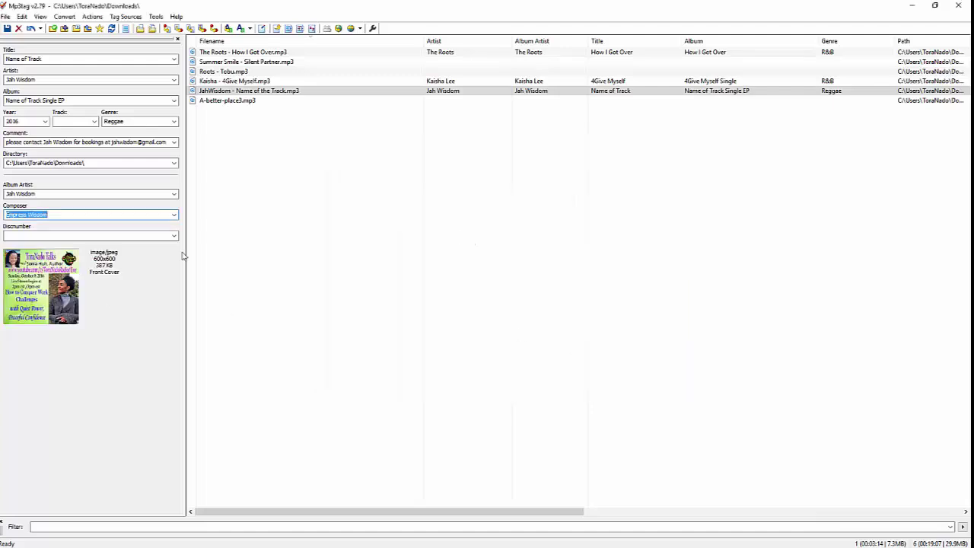
Step: Save the updated tags with the new cover and dismiss the confirmation
click(6, 29)
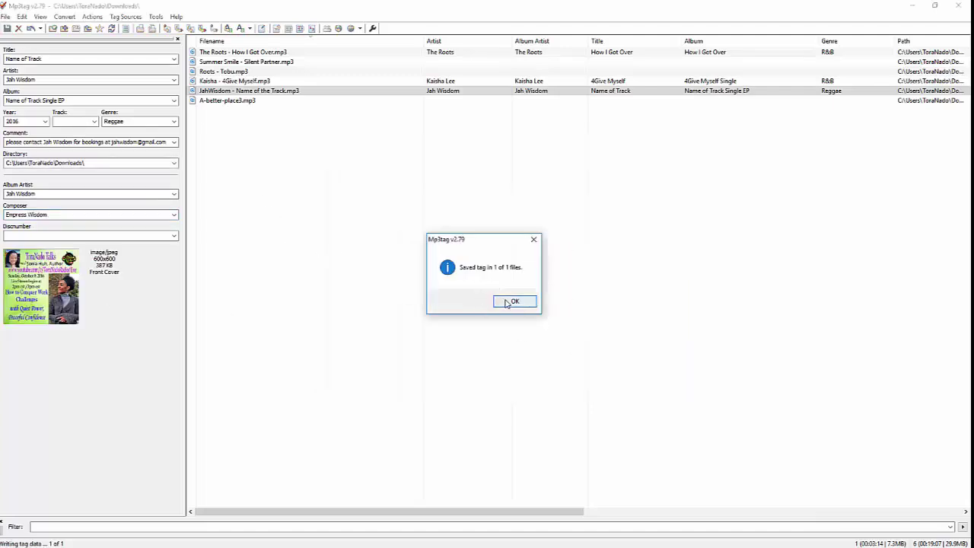
click(496, 302)
click(332, 238)
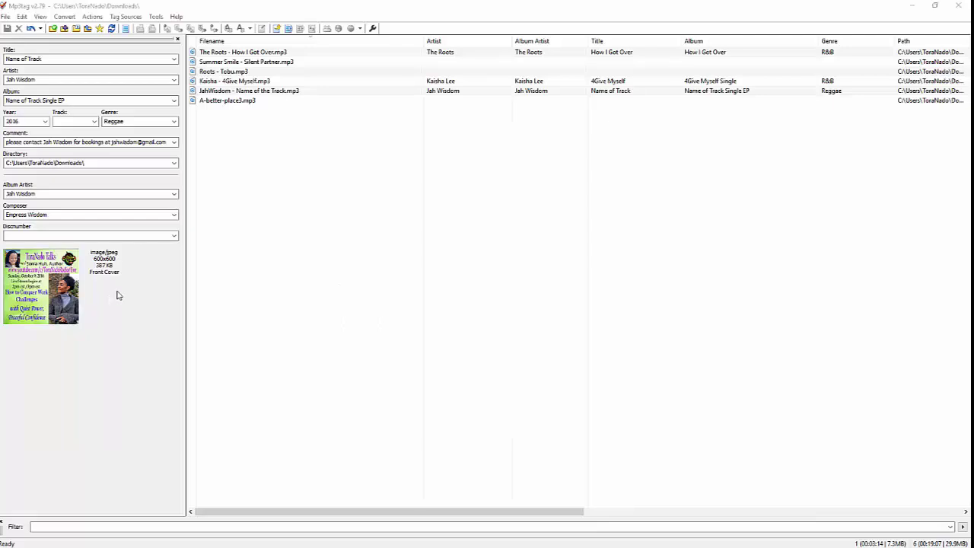
click(128, 17)
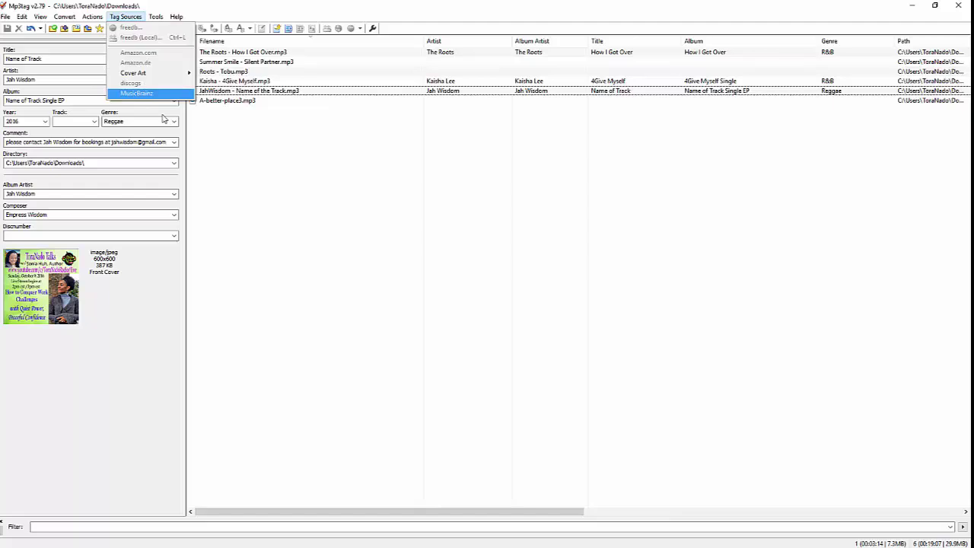
click(234, 194)
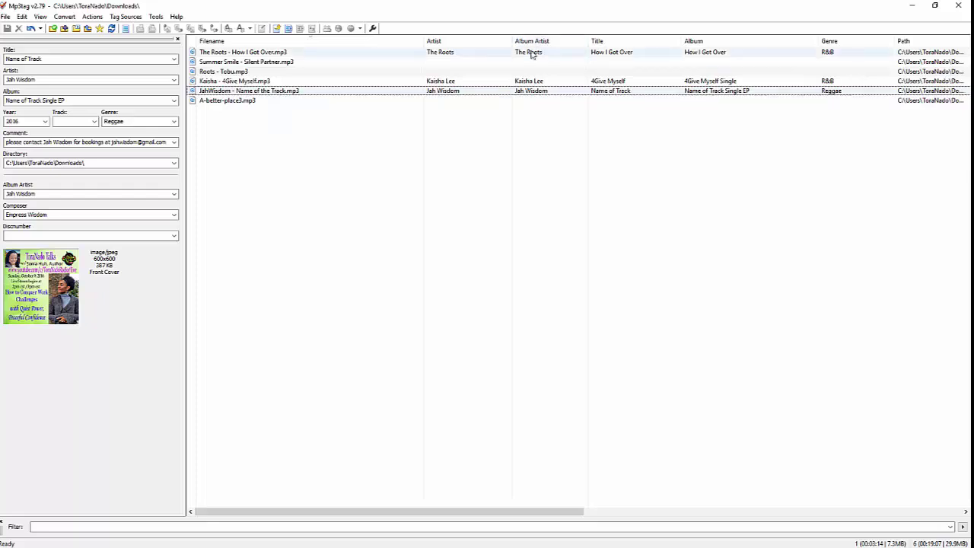
click(911, 9)
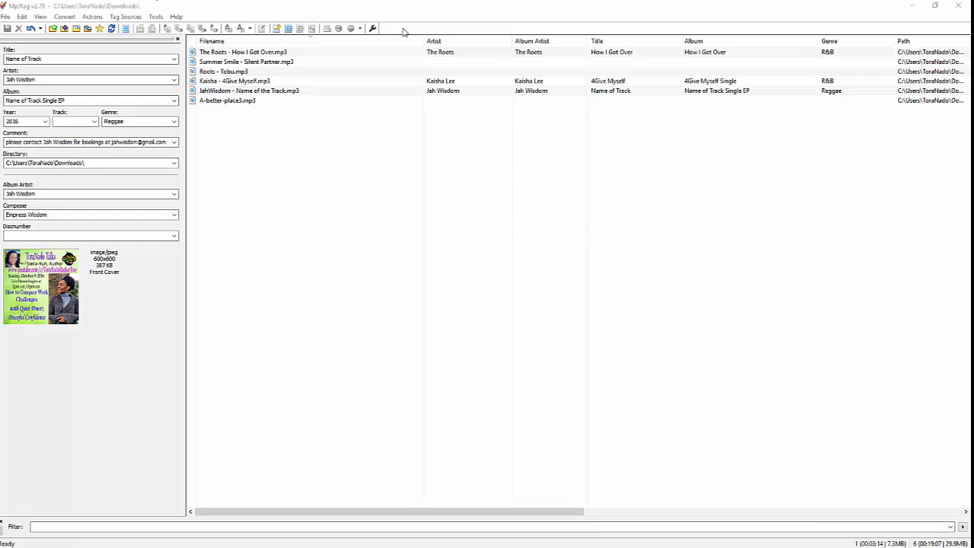
Step: Rename the JahWisdom file to 'JahTwist - Twist Hits of the year.mp3' and save
click(260, 92)
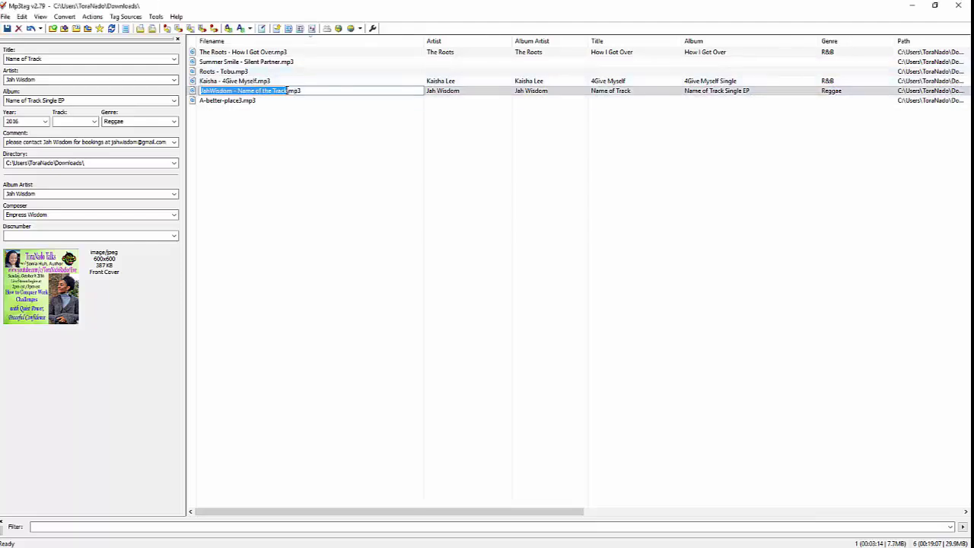
drag(232, 91, 209, 91)
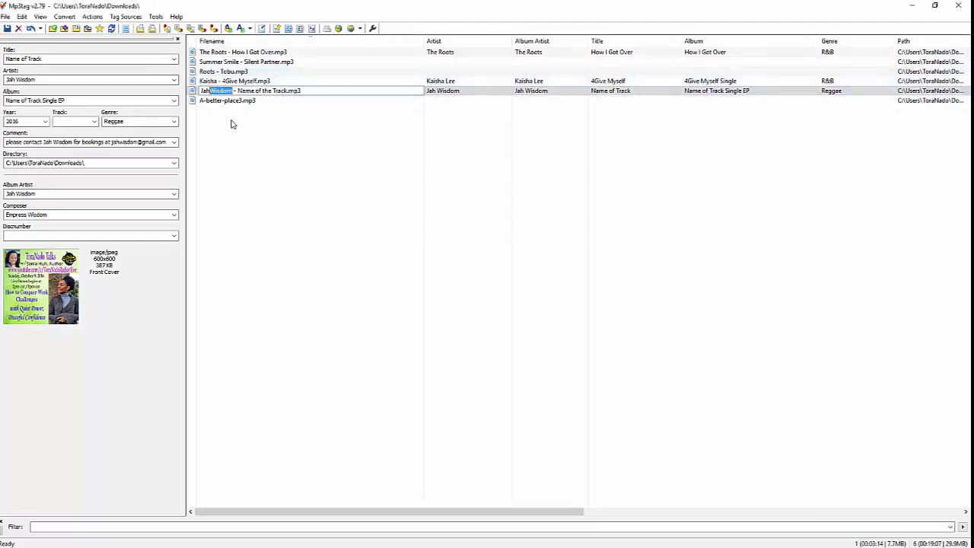
text(Twist)
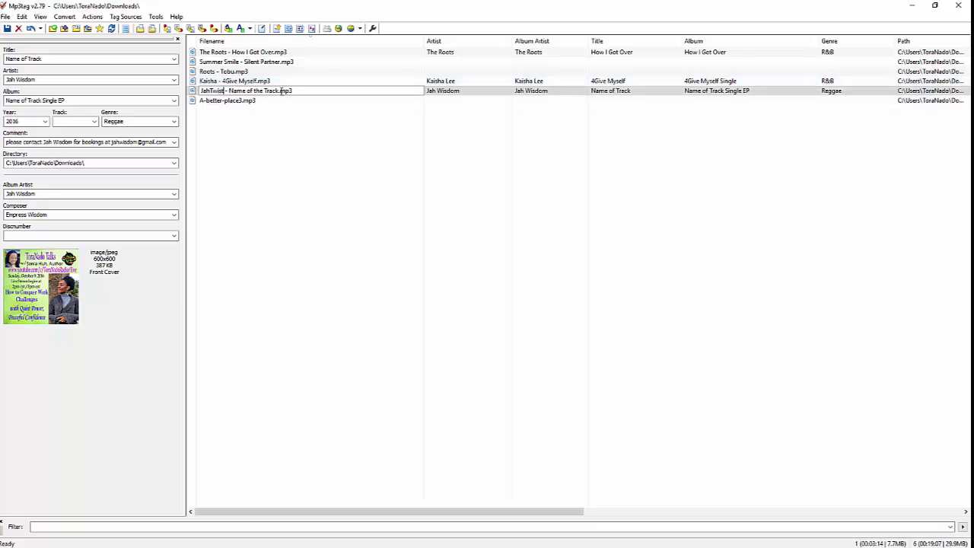
drag(280, 90, 226, 91)
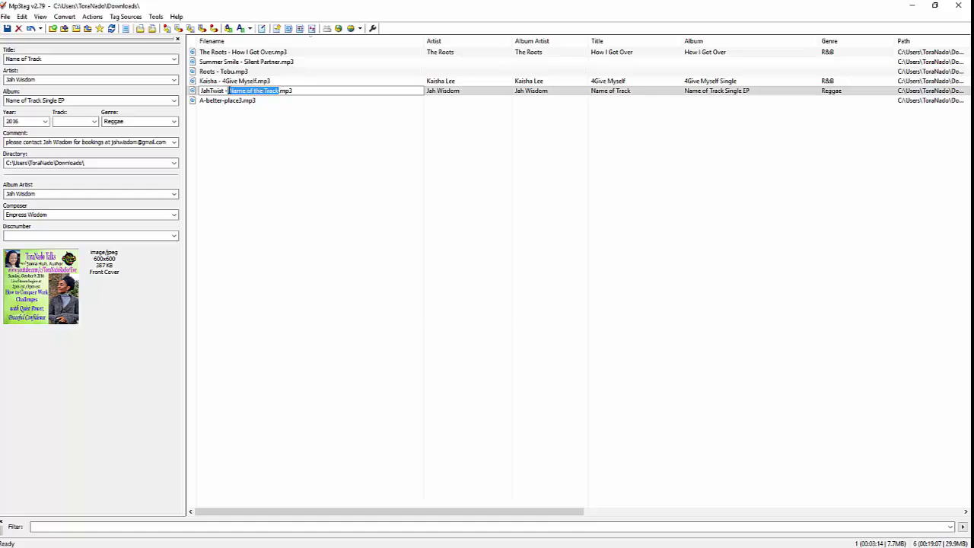
text(Twist Hits of )
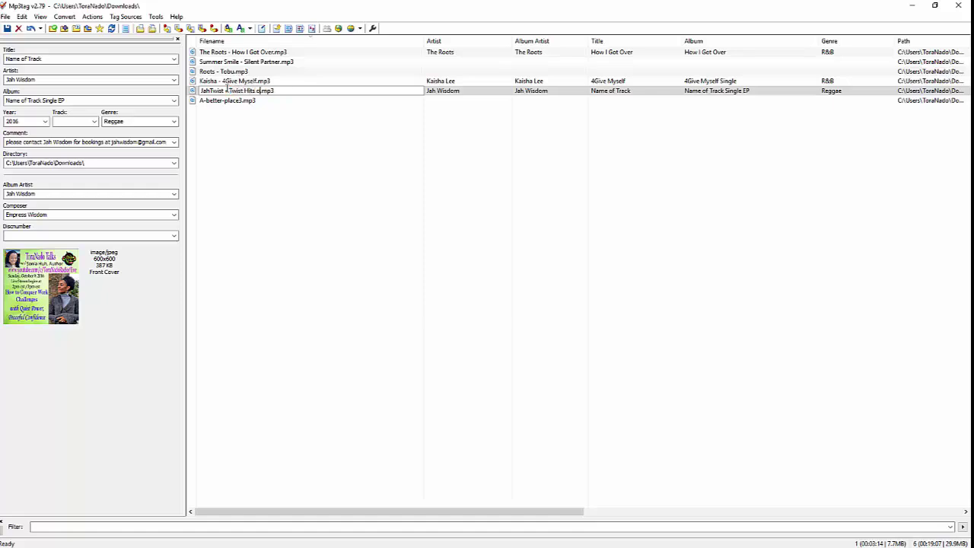
text(hte)
key(BackSpace)
key(BackSpace)
text(e year)
click(6, 28)
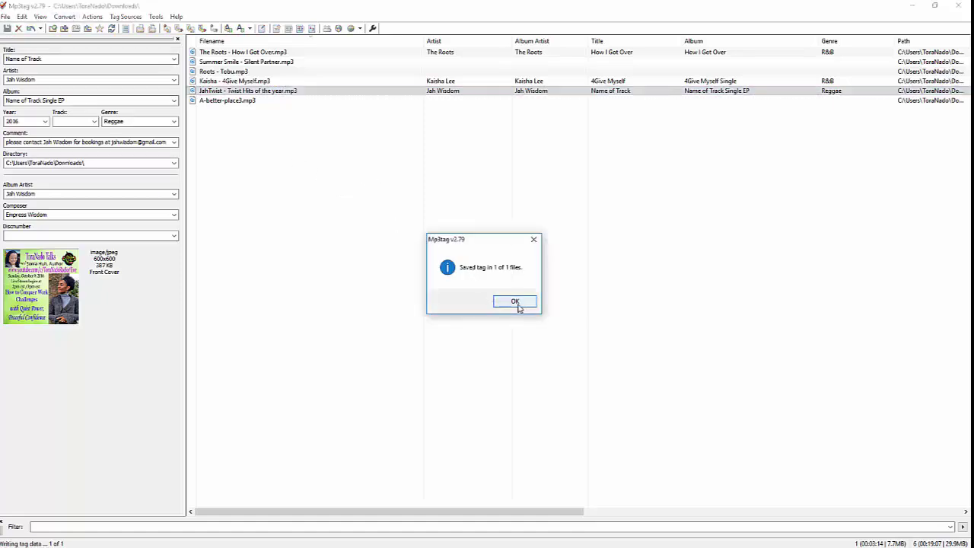
click(514, 301)
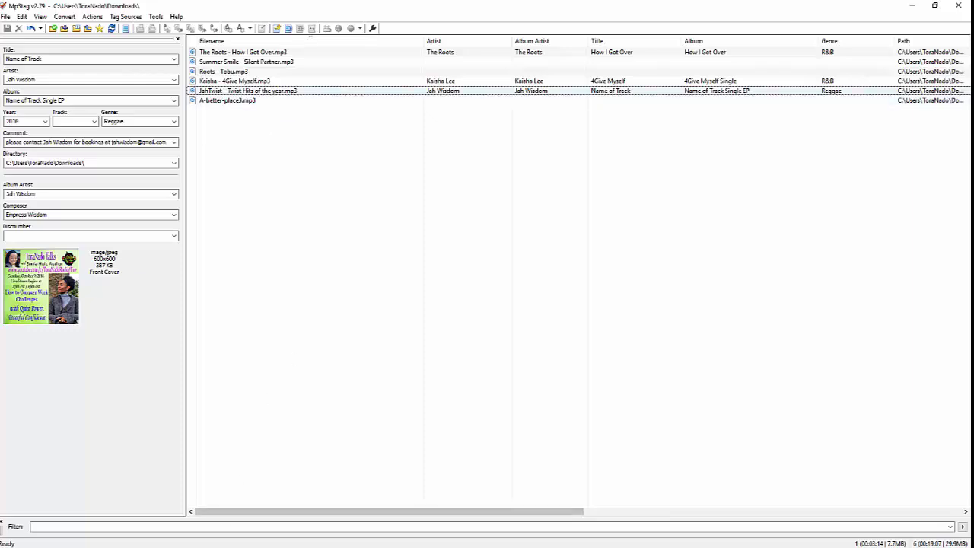
Step: Open the Tagged properly email in Gmail and enlarge the browser window
key(alt+Tab)
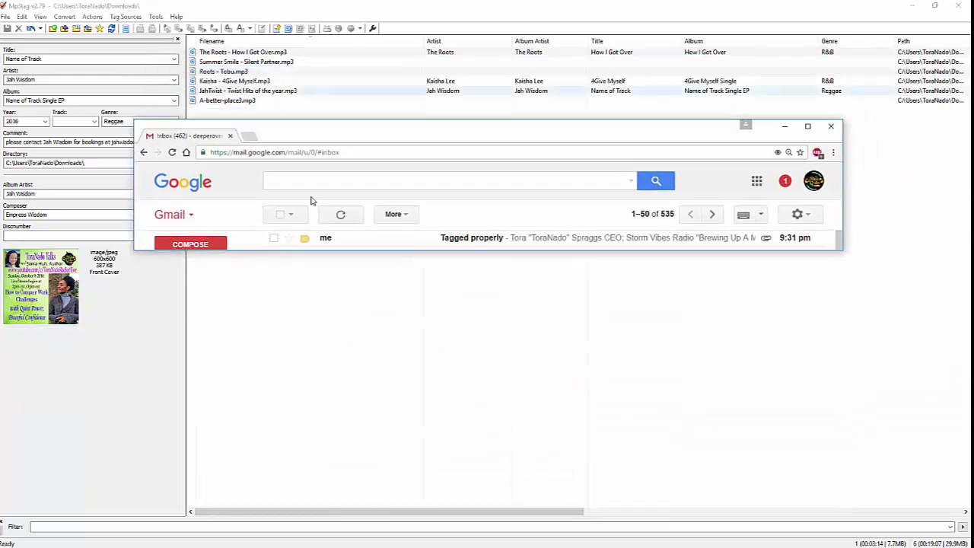
click(476, 238)
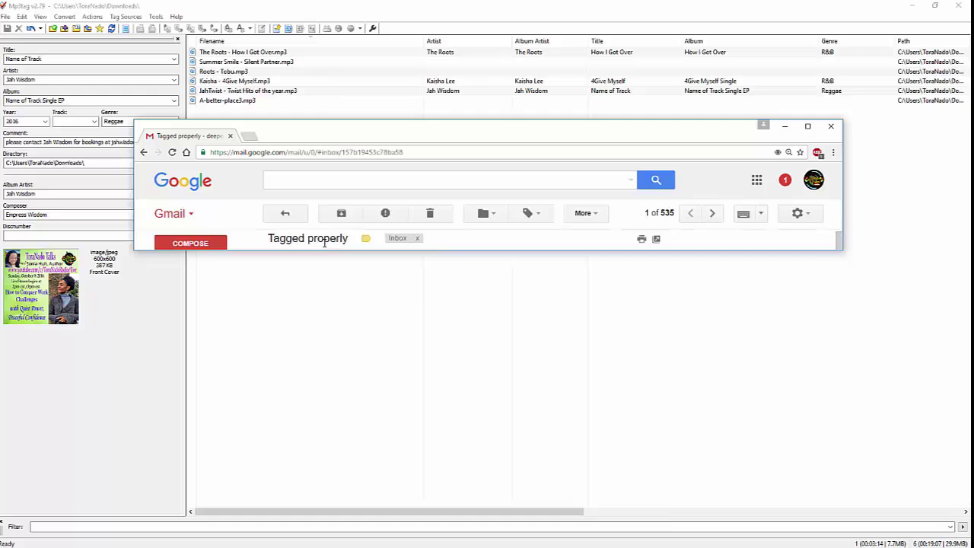
scroll(325, 242, down, 1)
scroll(325, 242, up, 1)
scroll(325, 242, down, 1)
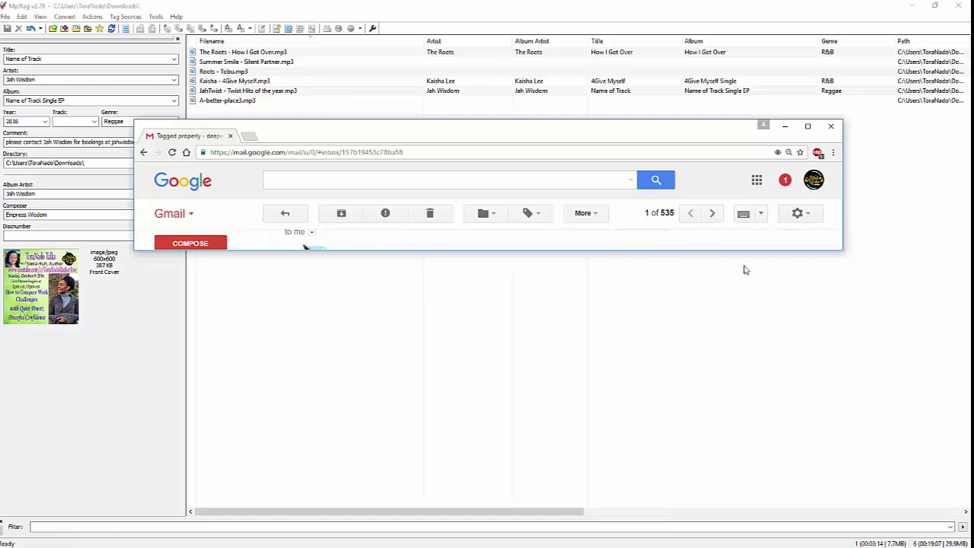
drag(842, 249, 897, 478)
scroll(427, 419, down, 1)
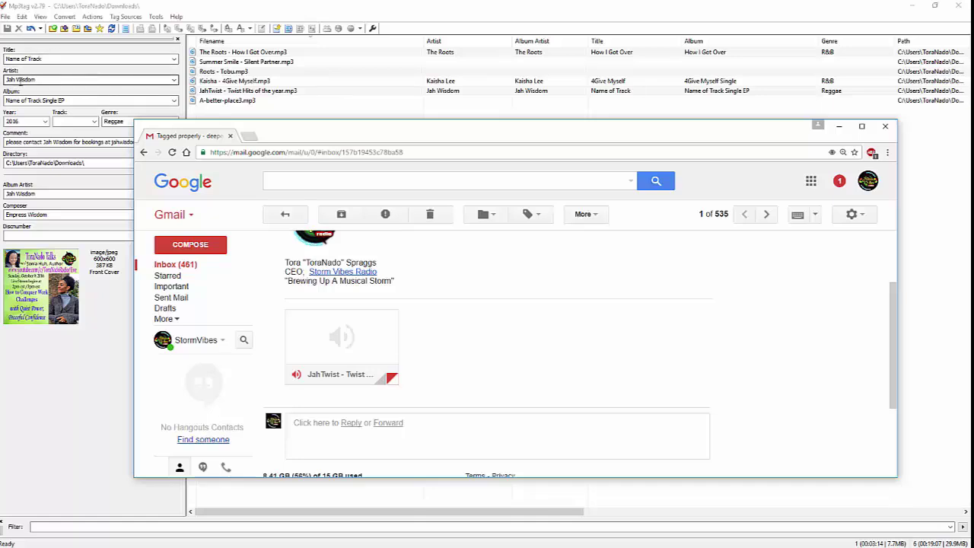
mouse_move(342, 348)
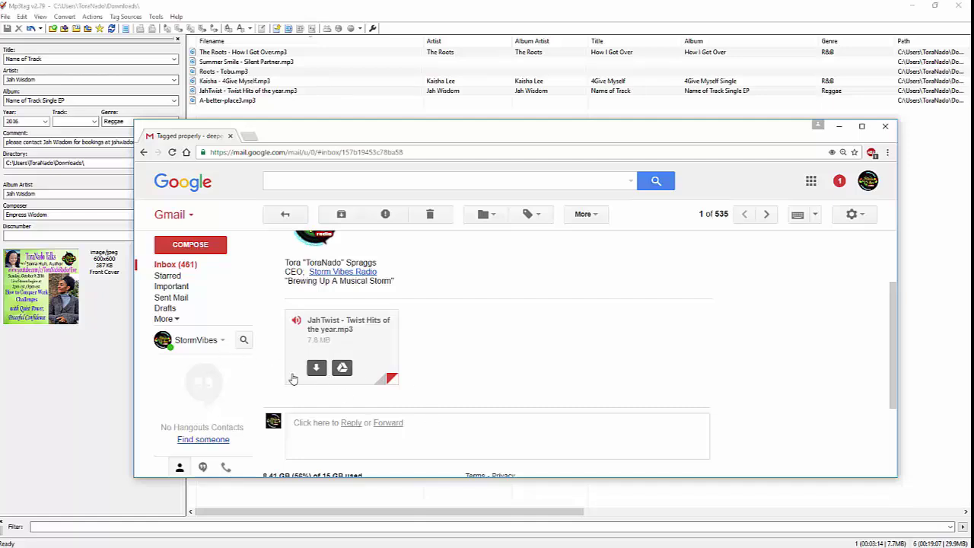
Step: Download the JahTwist mp3 attachment and open it in Groove Music
click(320, 370)
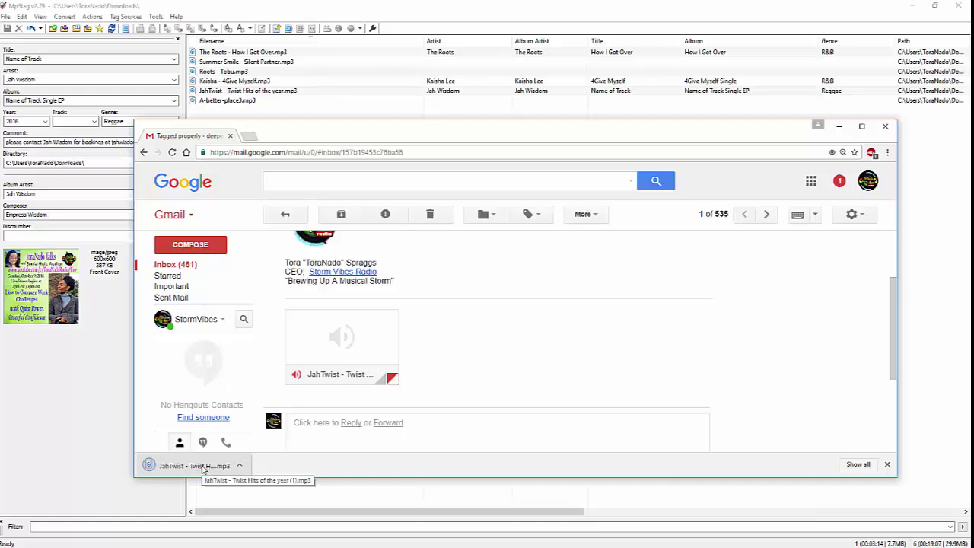
right_click(202, 470)
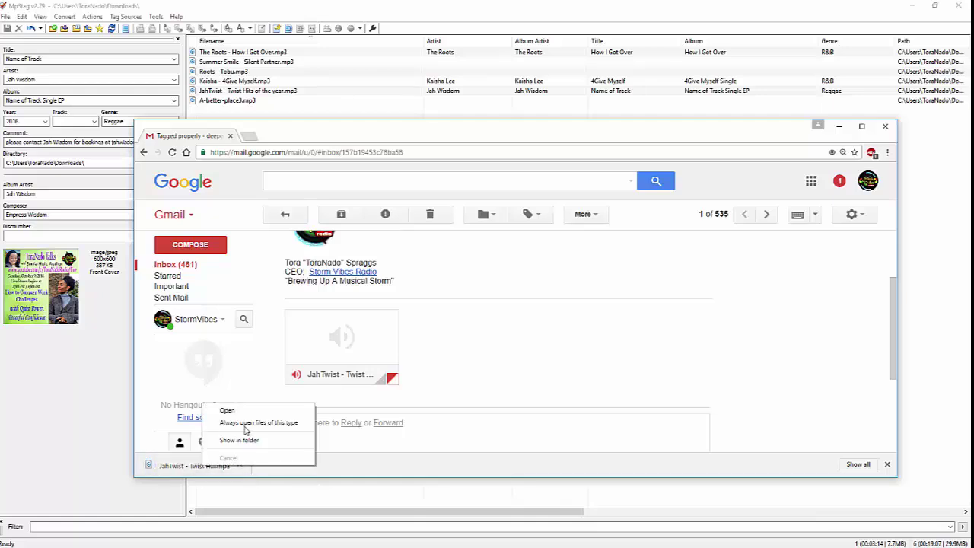
click(242, 416)
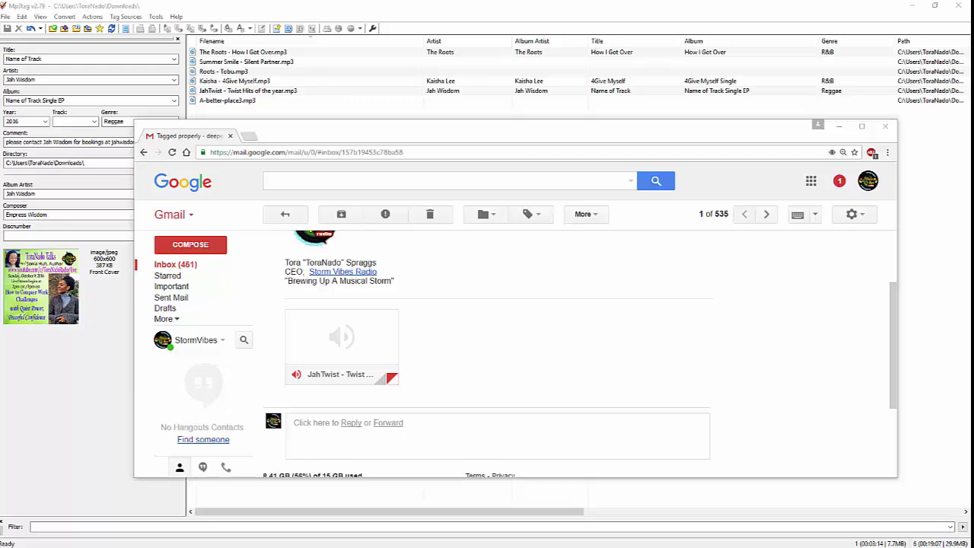
drag(370, 232, 524, 171)
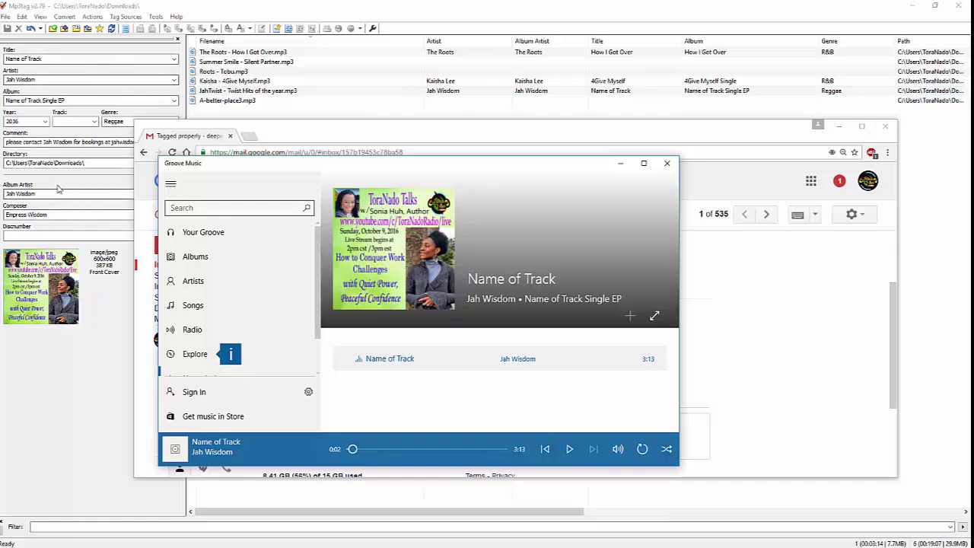
Step: Play the track showing Name of Track by Jah Wisdom with cover art, then close Groove Music
click(87, 238)
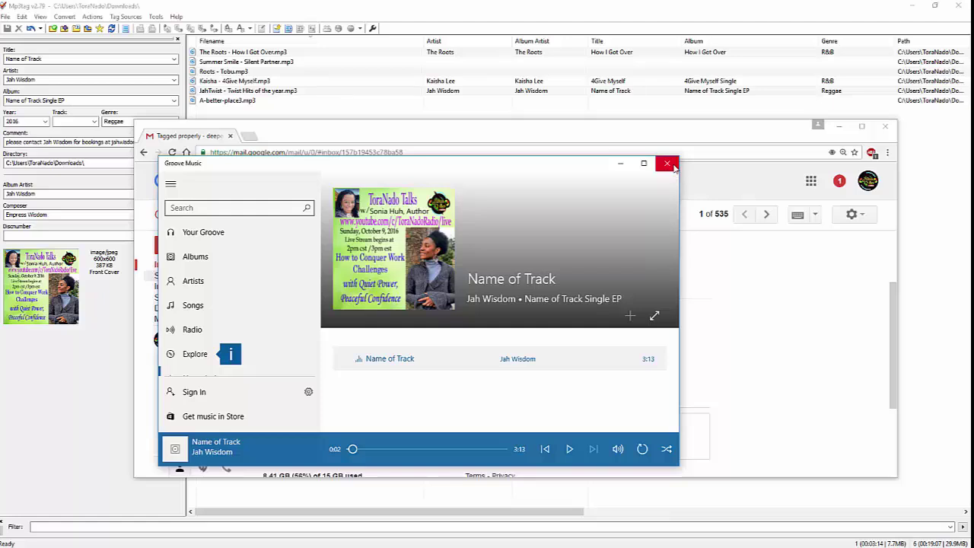
click(673, 166)
mouse_move(341, 349)
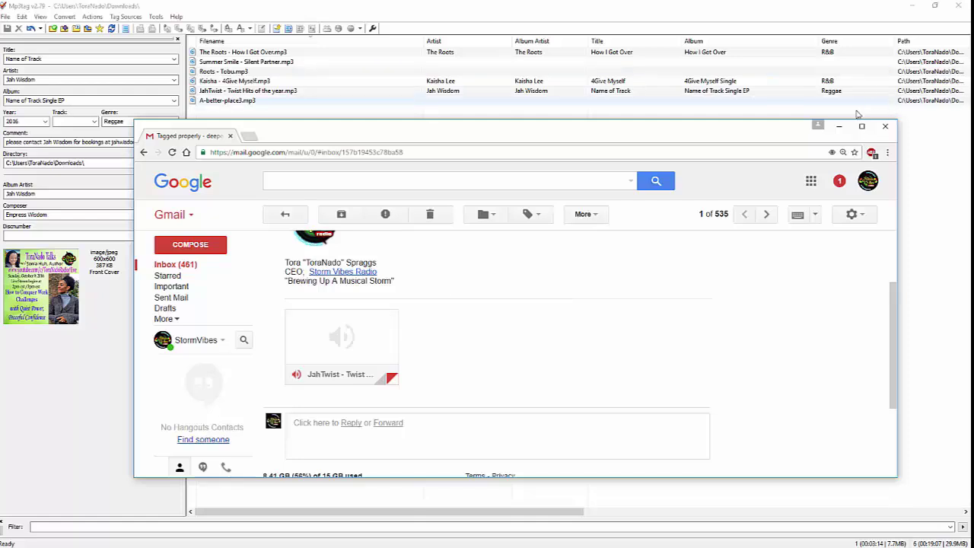
Step: Close Gmail and rename the JahTwist file to 'BigHits - Twist Hits of the year.mp3'
click(885, 127)
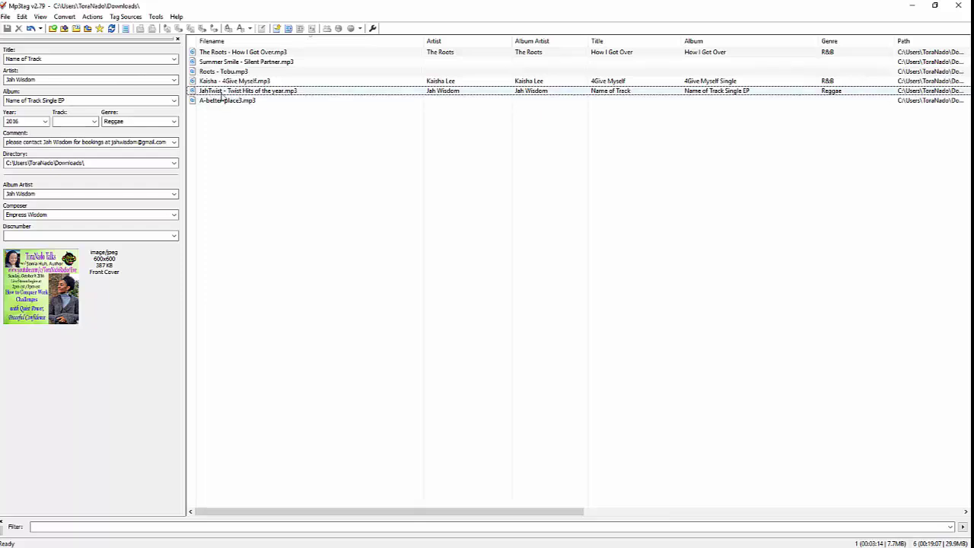
click(264, 93)
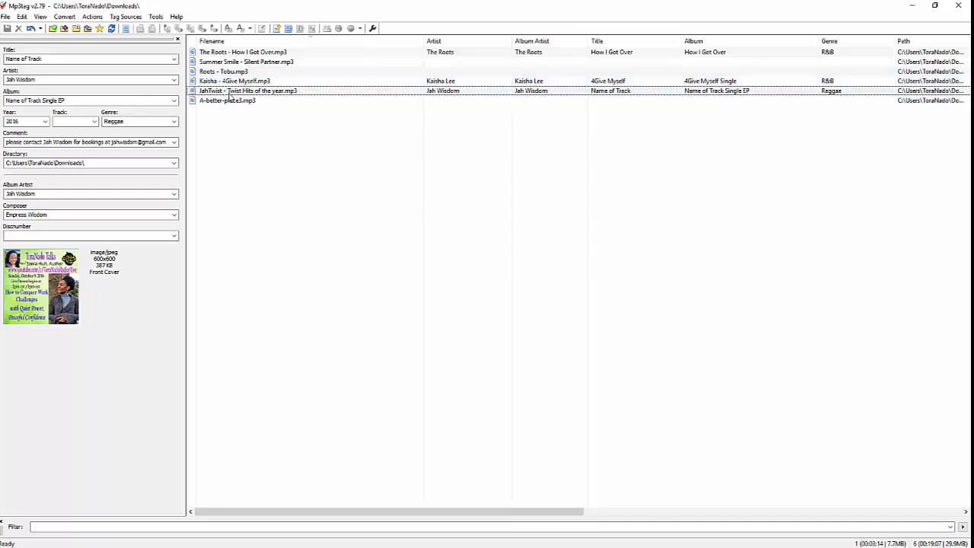
click(225, 91)
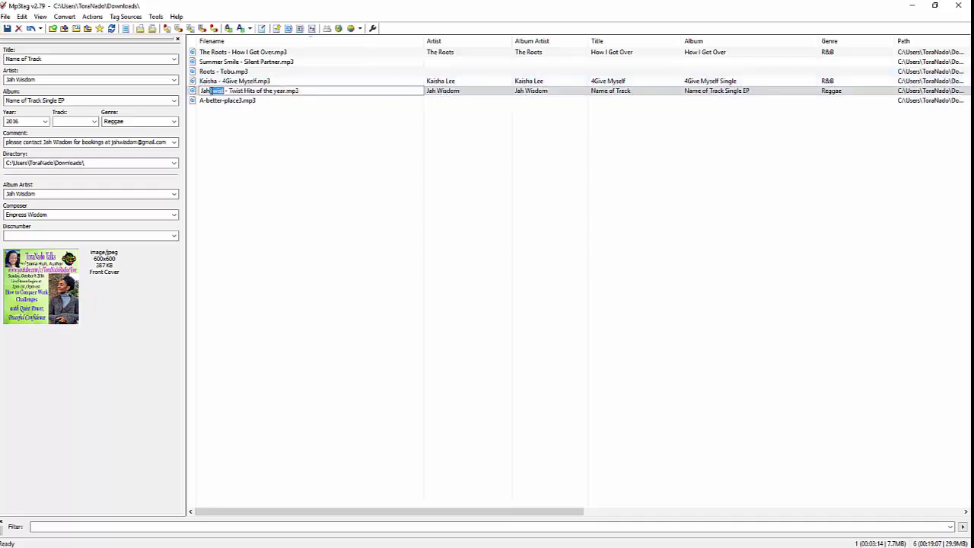
drag(211, 90, 183, 95)
text(B)
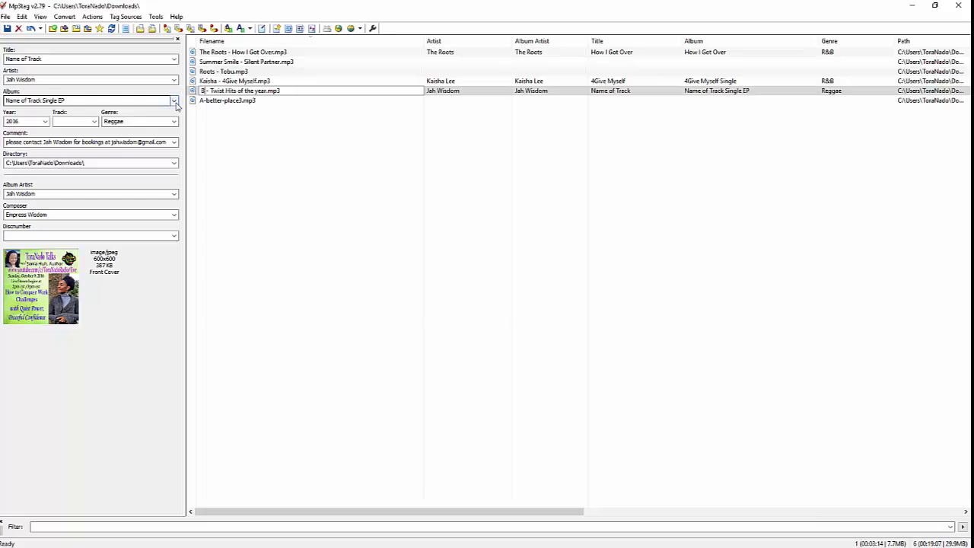
text(igHits)
click(7, 28)
click(521, 303)
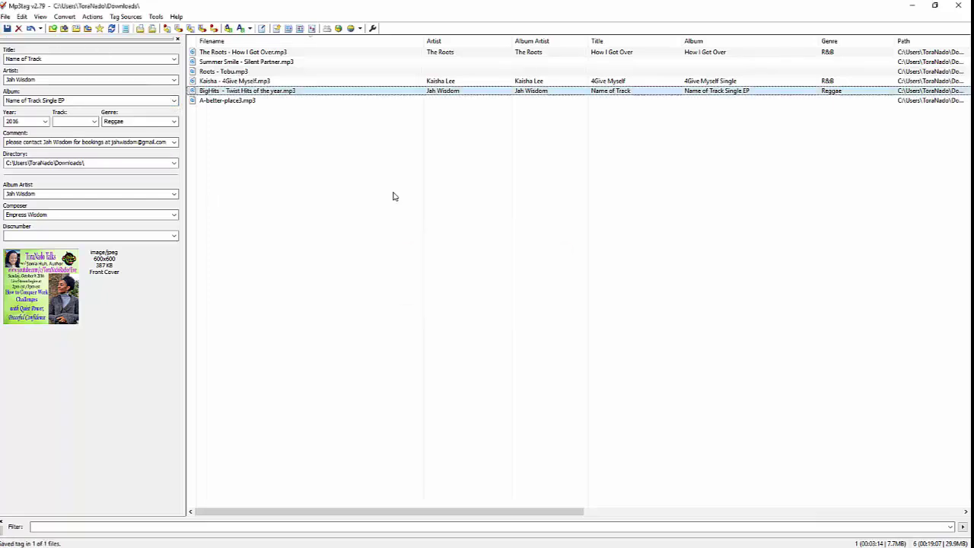
Step: Start clearing the tag panel, emptying the Title, Artist and Album fields
click(76, 59)
key(Delete)
key(Tab)
key(Delete)
key(Tab)
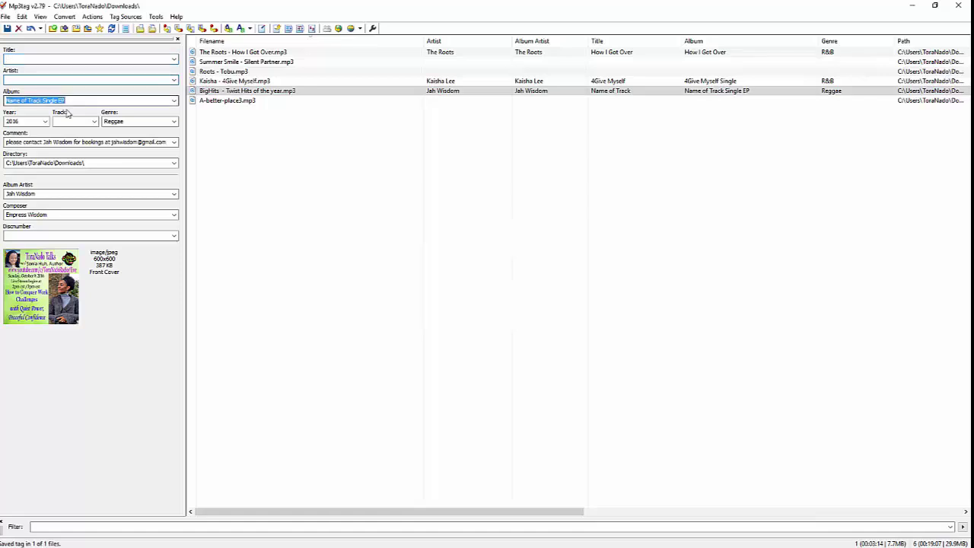
key(Delete)
key(Tab)
click(231, 139)
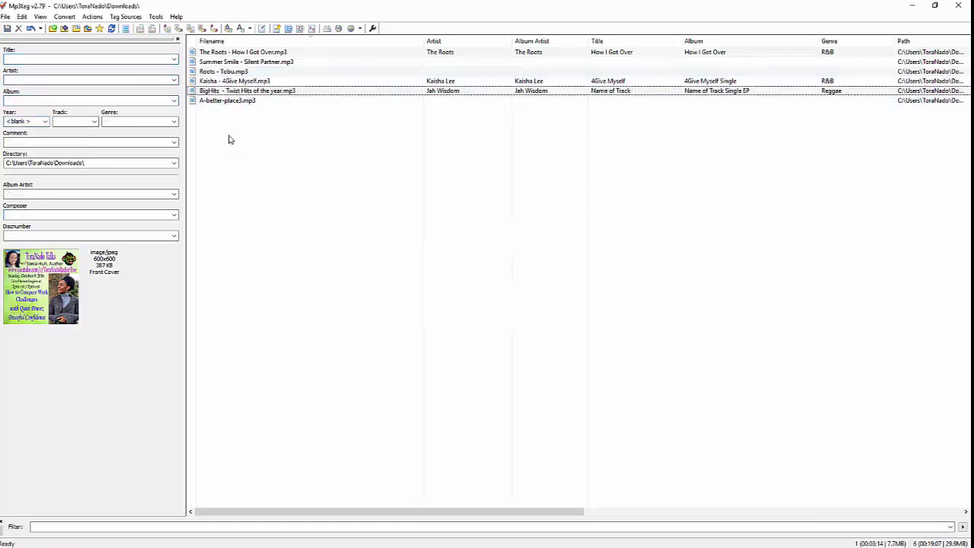
Step: Reselect the BigHits track and empty every field from Title through Composer
click(232, 90)
click(46, 59)
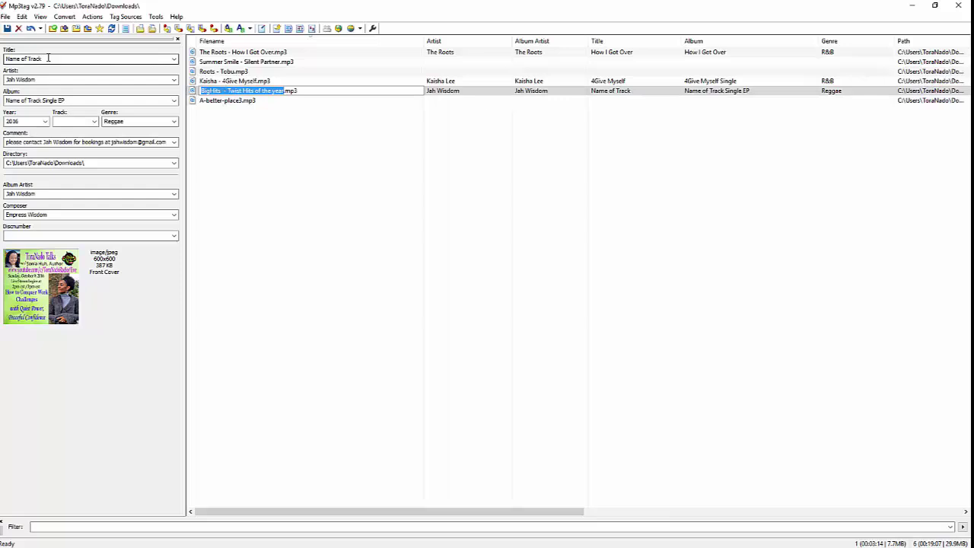
key(Delete)
key(Tab)
key(Delete)
key(Tab)
key(Delete)
key(Tab)
key(Delete)
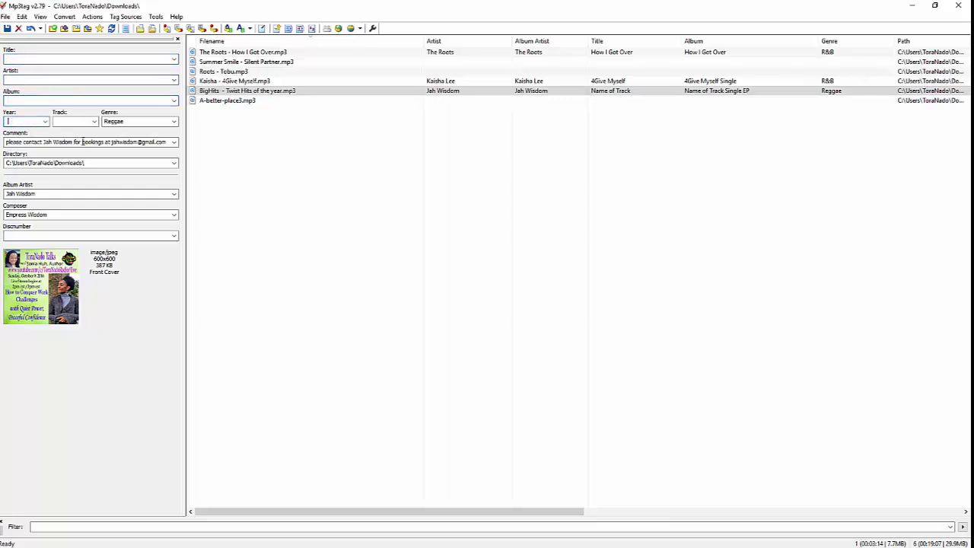
key(Tab)
key(Tab)
key(Delete)
key(Tab)
key(Delete)
key(Tab)
key(Tab)
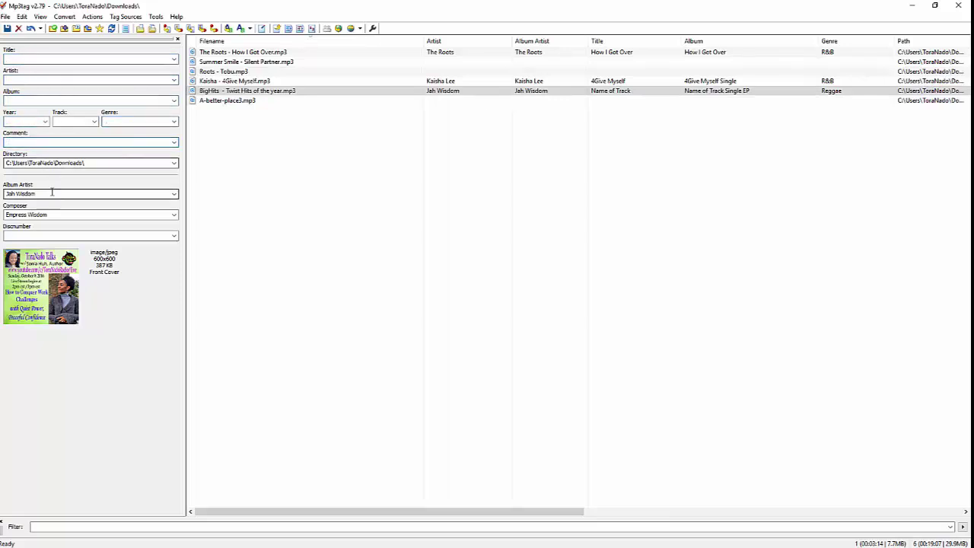
key(Delete)
key(Tab)
key(Delete)
Step: Remove the embedded cover art and save the emptied tags
right_click(63, 251)
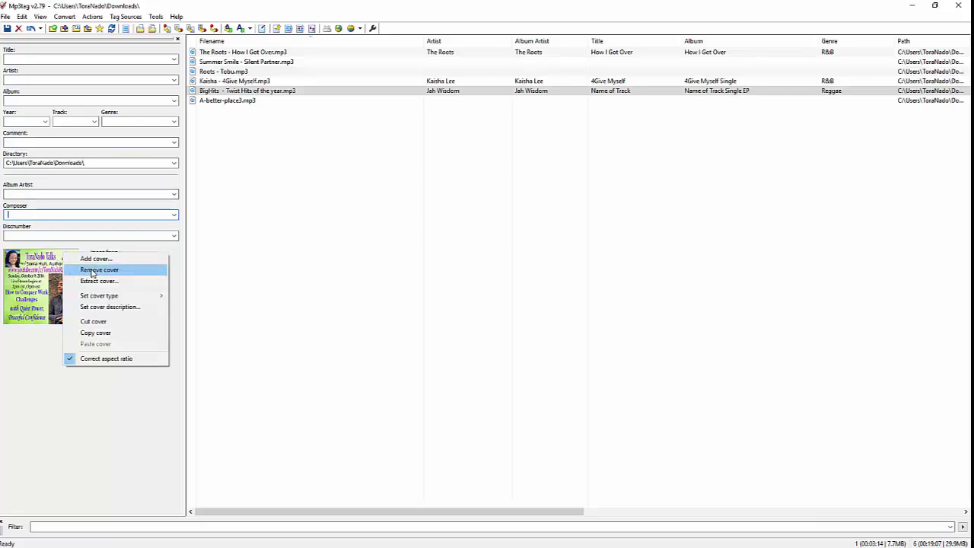
click(92, 272)
key(ctrl+s)
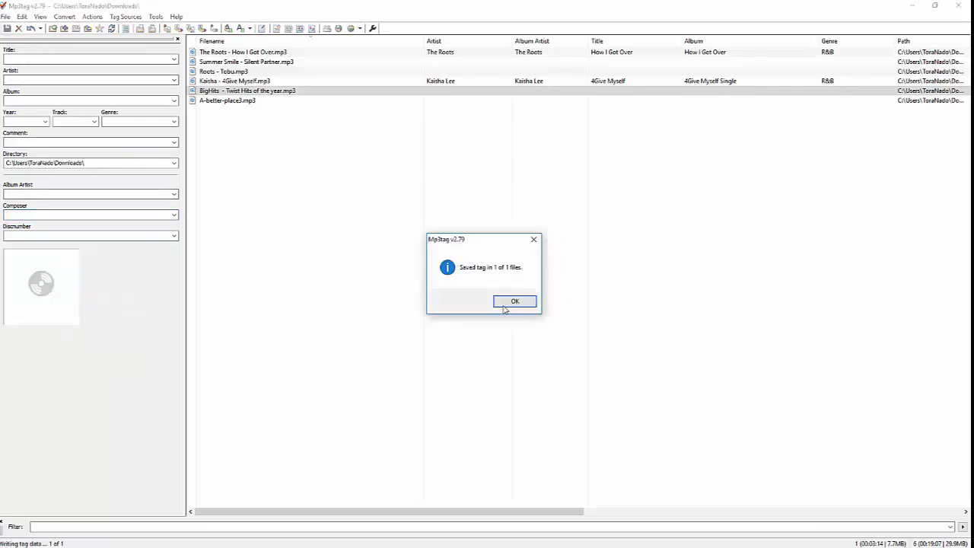
Step: Dismiss the save notice and replace 'BigHits' and 'Twist Hits of the year' with 'Final Demo' and 'big song of year'
click(514, 303)
click(212, 91)
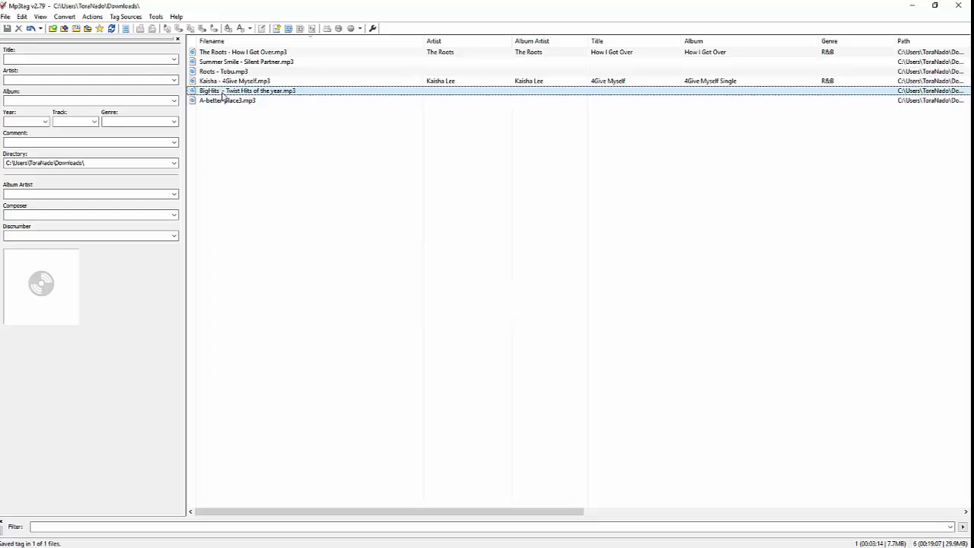
click(211, 90)
double_click(210, 90)
click(214, 91)
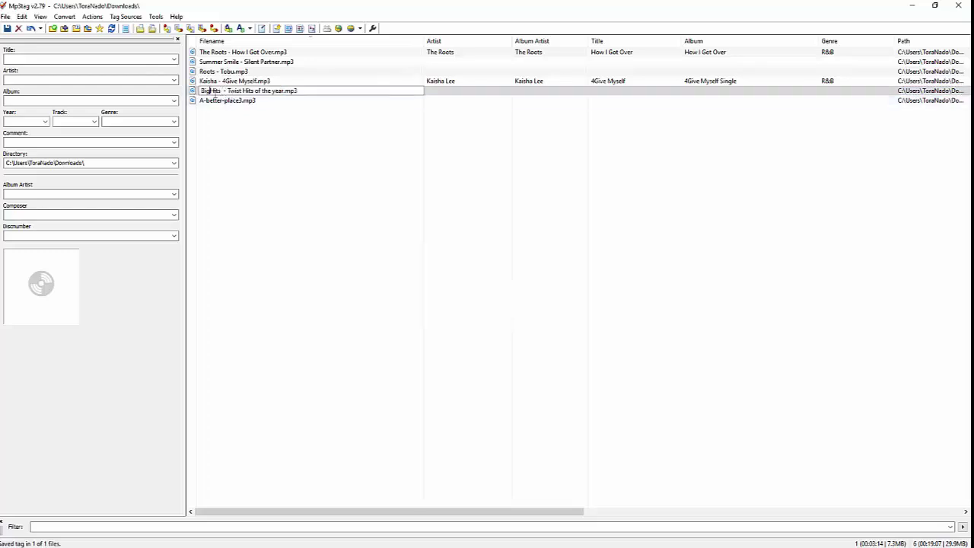
double_click(216, 91)
text(Final D)
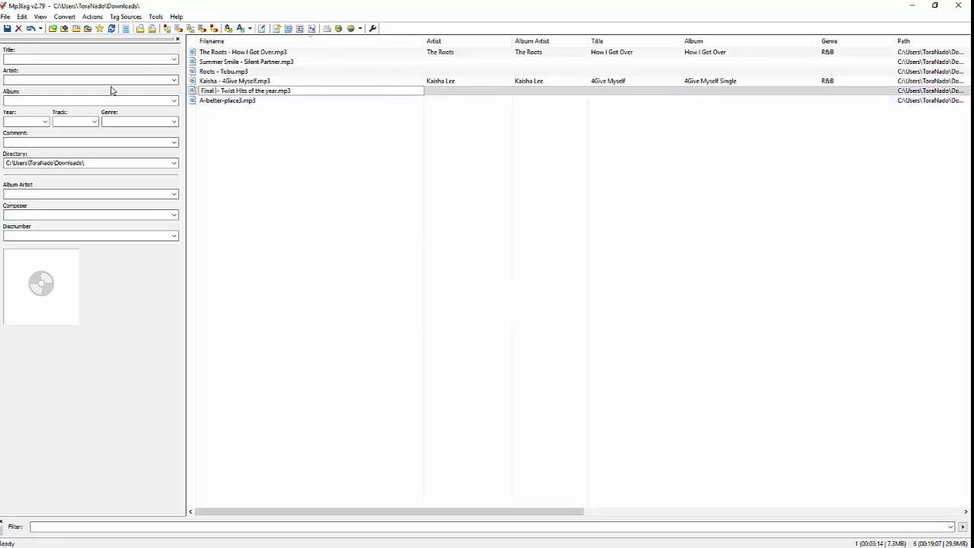
text(emo)
drag(293, 90, 238, 90)
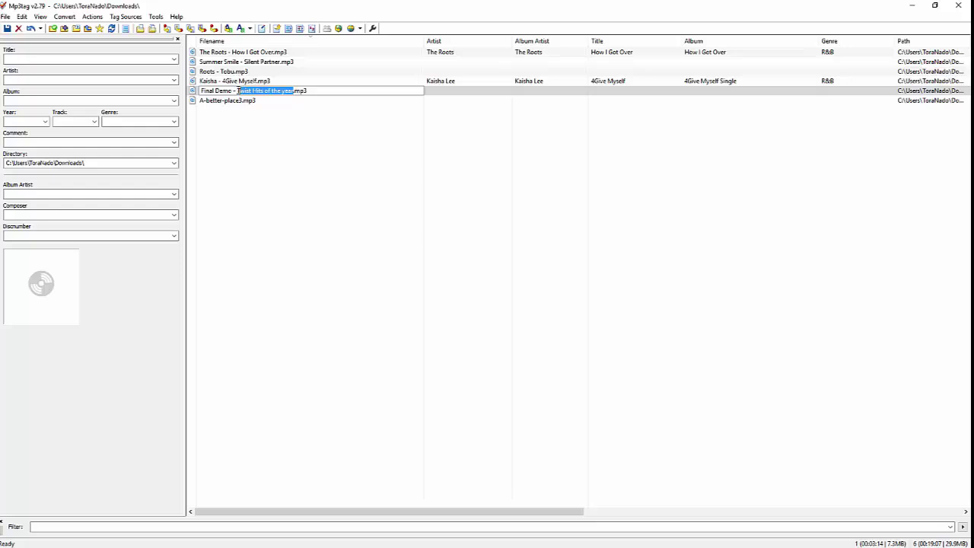
text(big s)
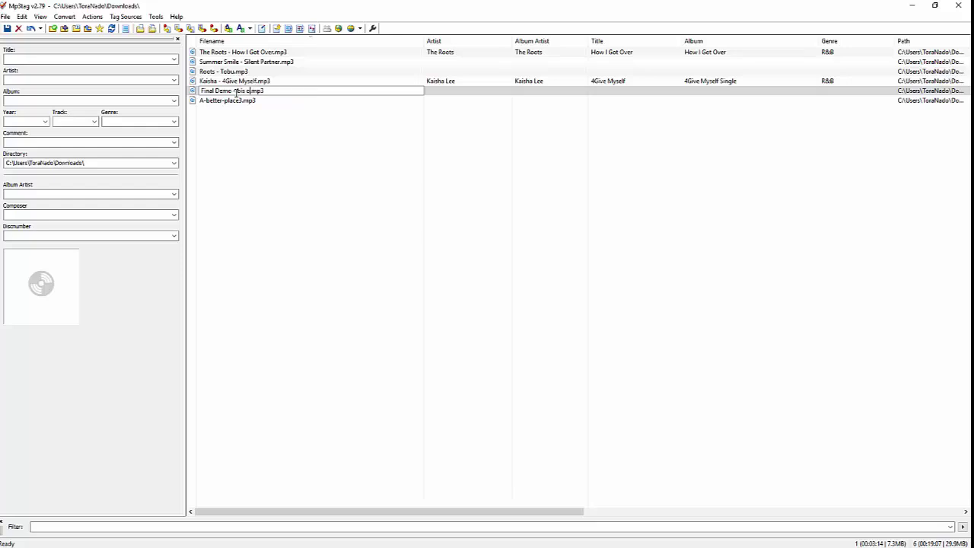
text(ong of year)
key(Return)
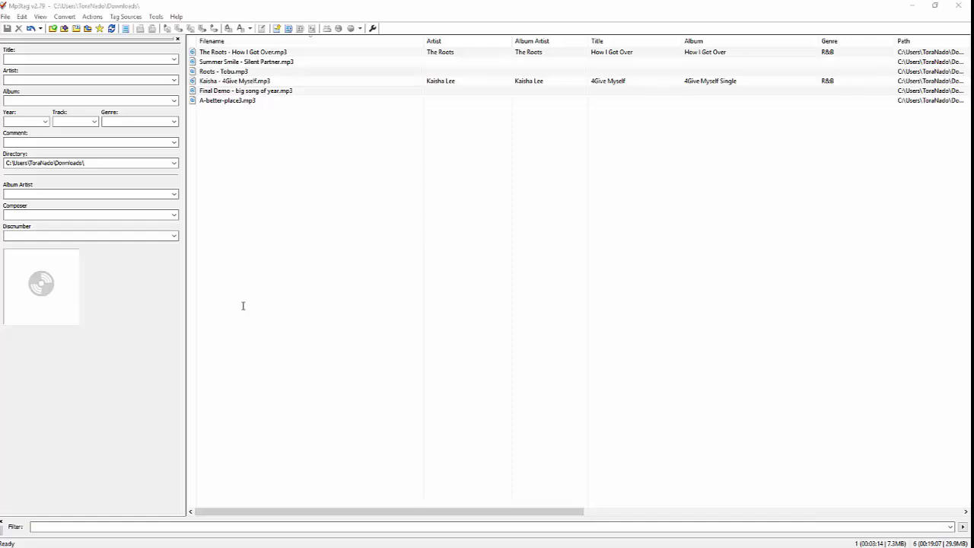
Step: Bring Chrome forward, download the Final Demo attachment and open it in Groove Music
key(alt+Tab)
double_click(435, 61)
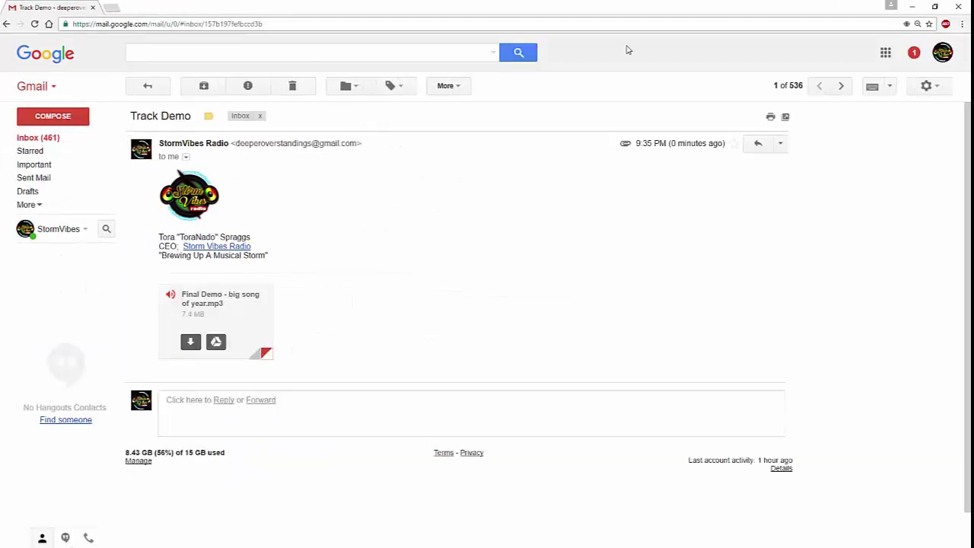
click(935, 6)
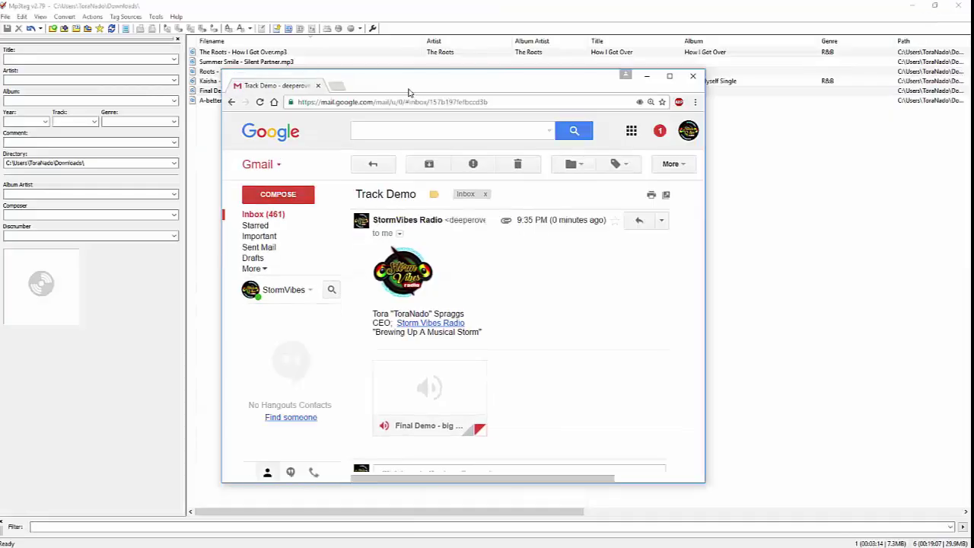
mouse_move(409, 93)
mouse_down()
mouse_move(339, 117)
mouse_move(422, 86)
mouse_up()
click(405, 417)
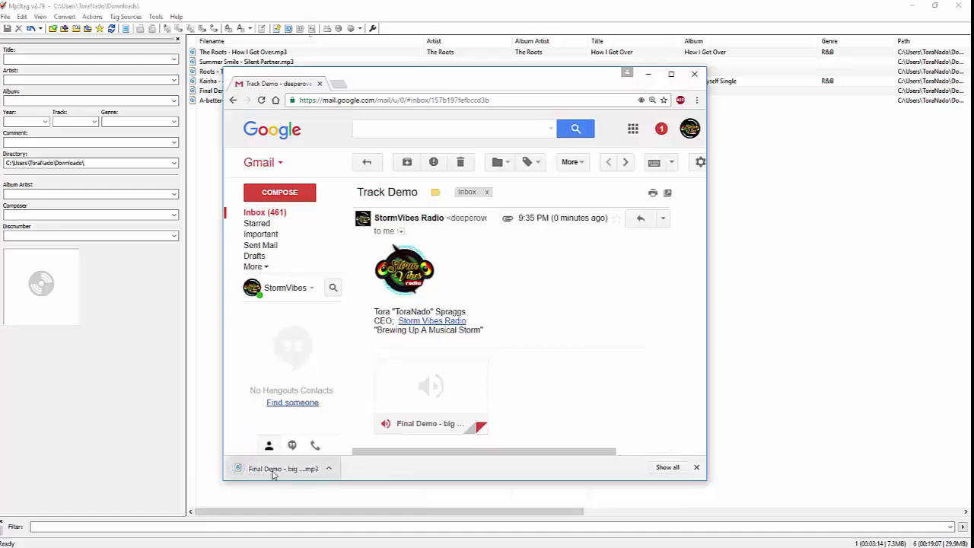
right_click(273, 473)
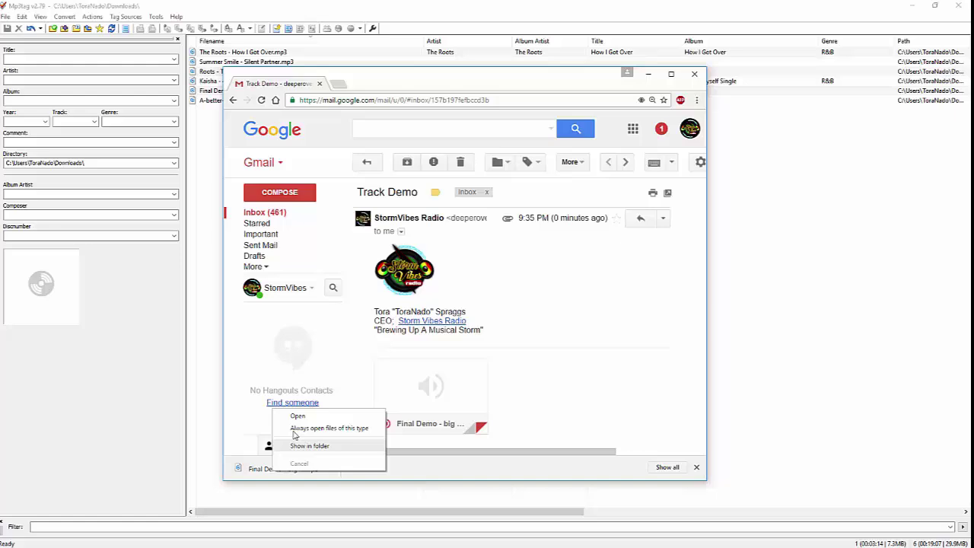
click(297, 417)
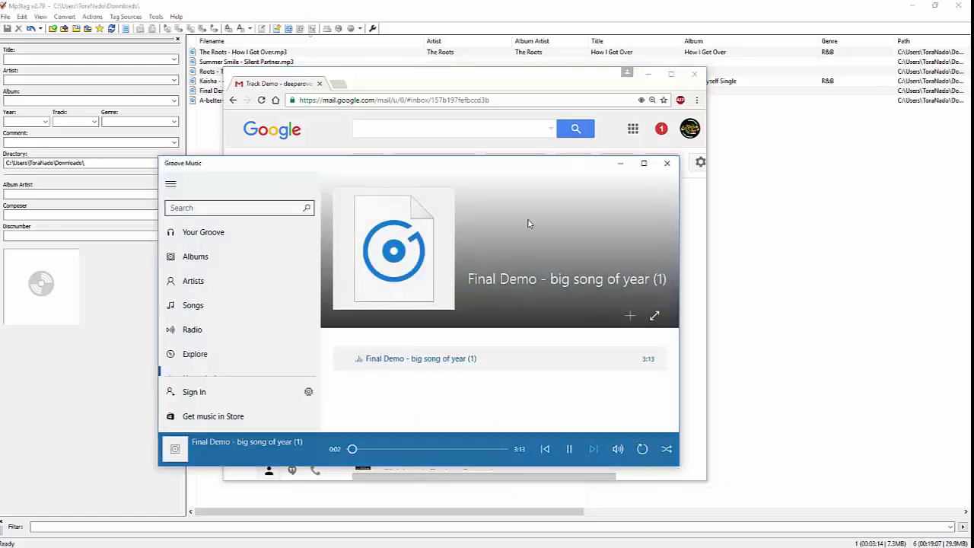
Step: Close the Chrome window and move the Groove Music player up and right
click(649, 76)
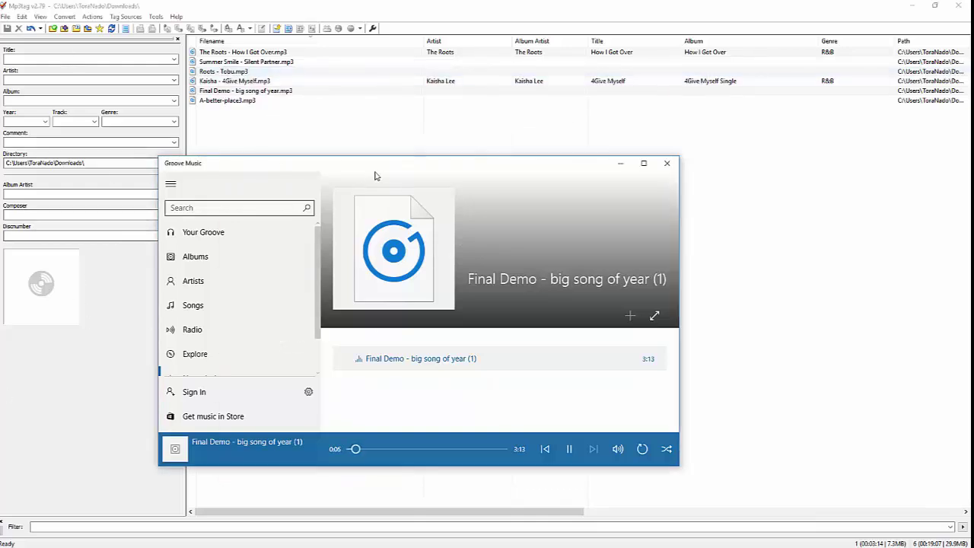
drag(374, 176, 474, 157)
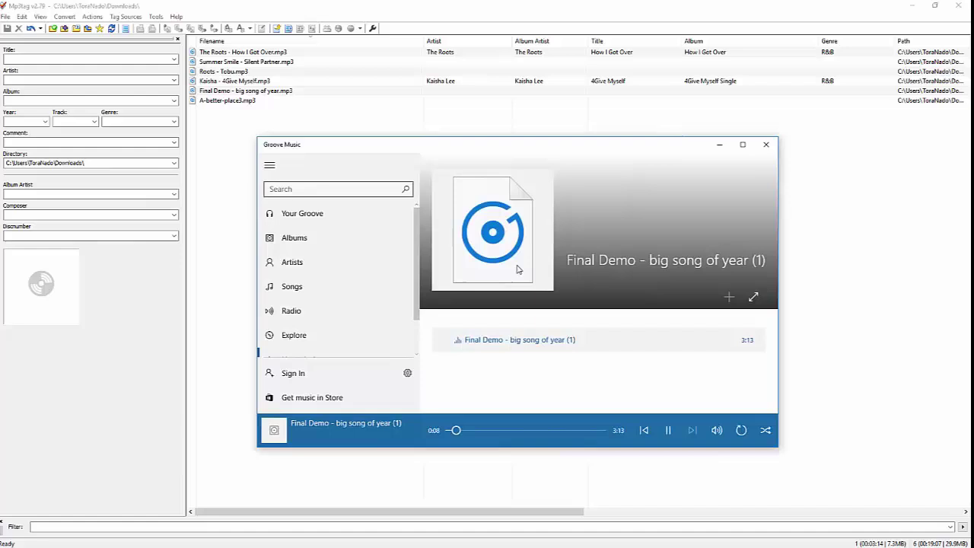